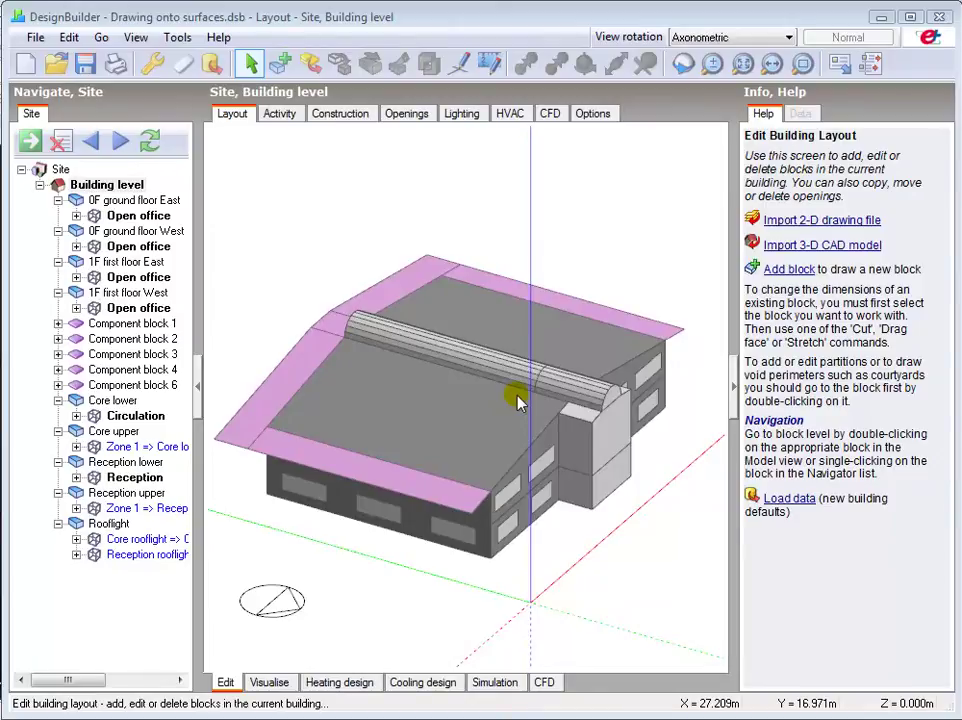
Show the building-level Construction settings based on the Best practice, Medium weight template.
left_click(342, 115)
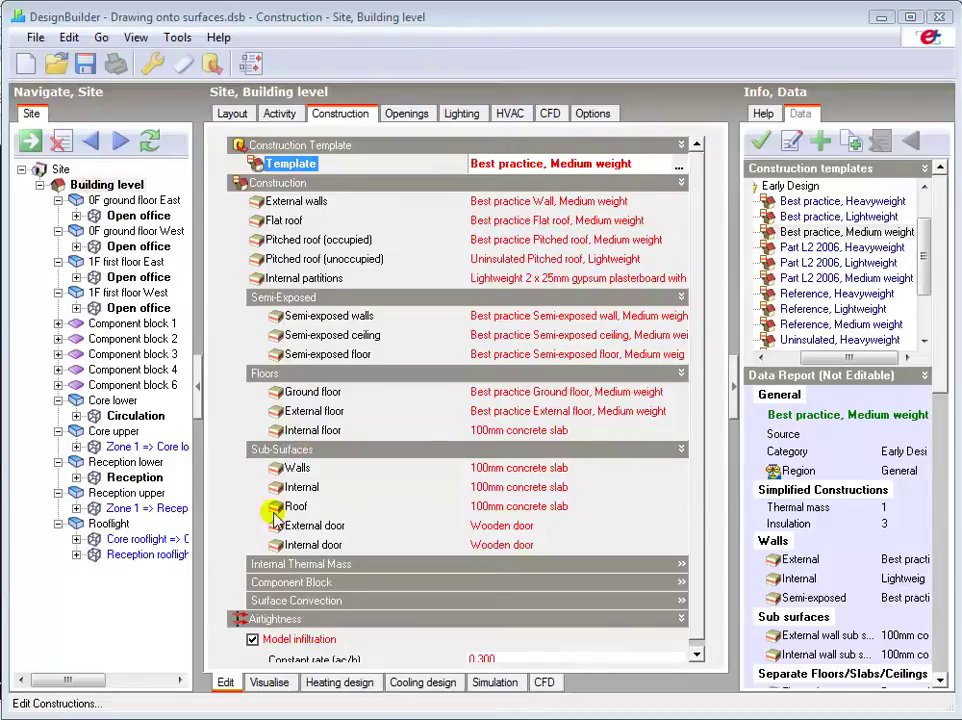
Set the building's Sub-Surfaces Walls construction to Rendered wall from the Walls folder.
left_click(298, 469)
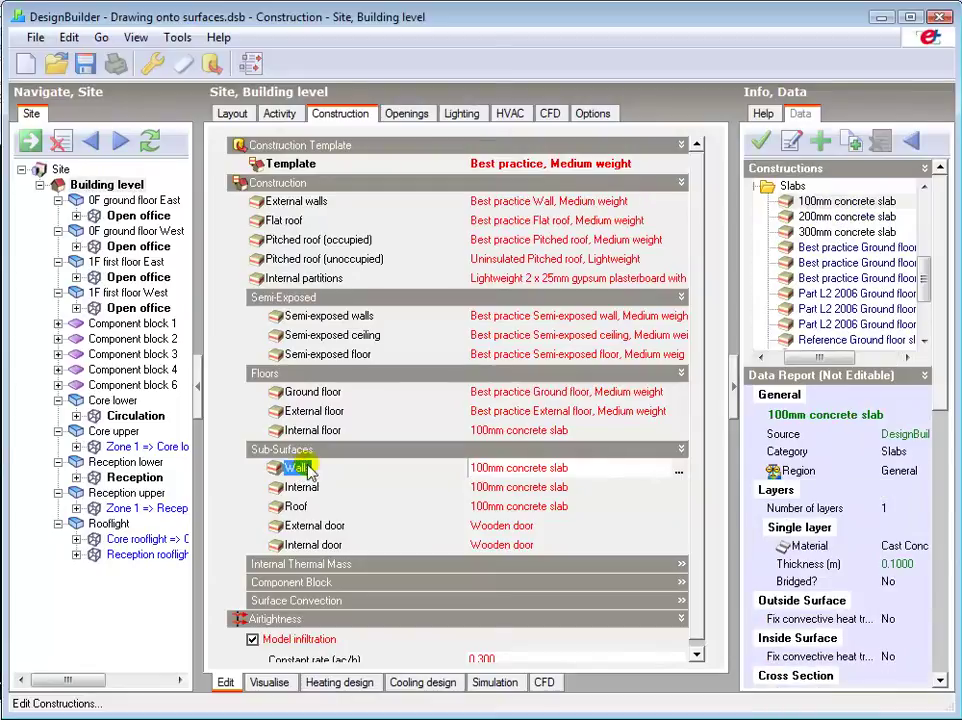
left_click(678, 471)
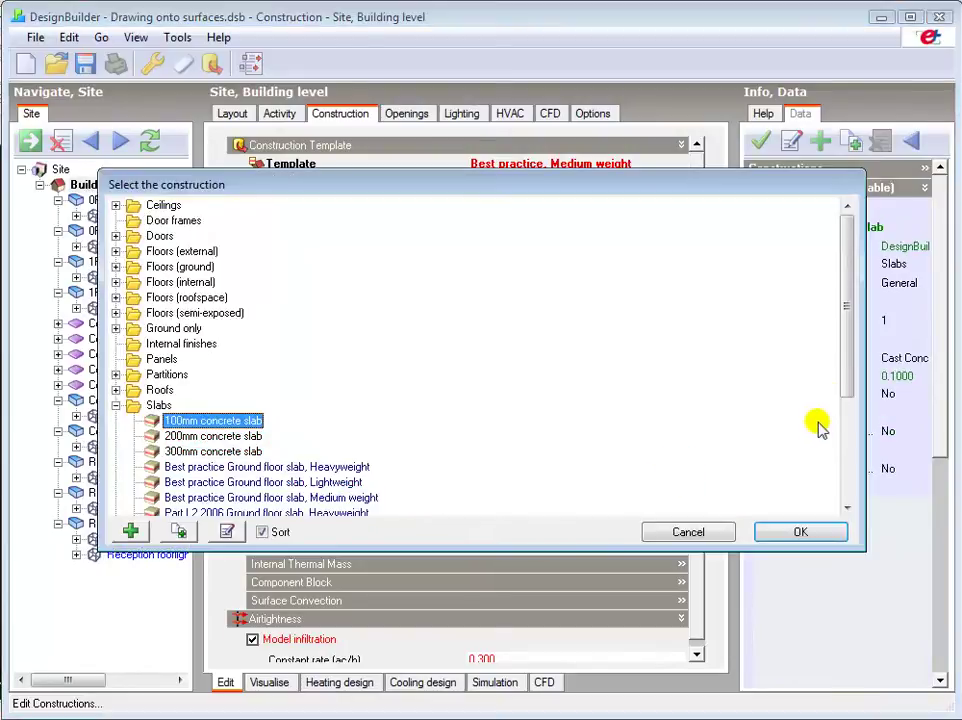
left_click_drag(848, 301, 848, 488)
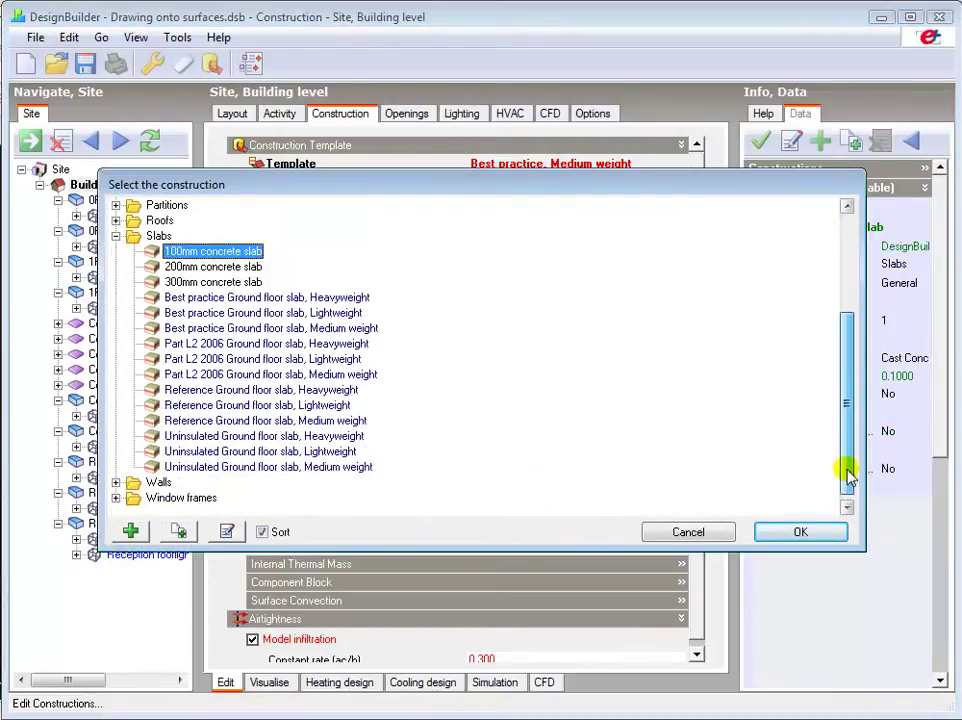
scroll(848, 408, "up", 3)
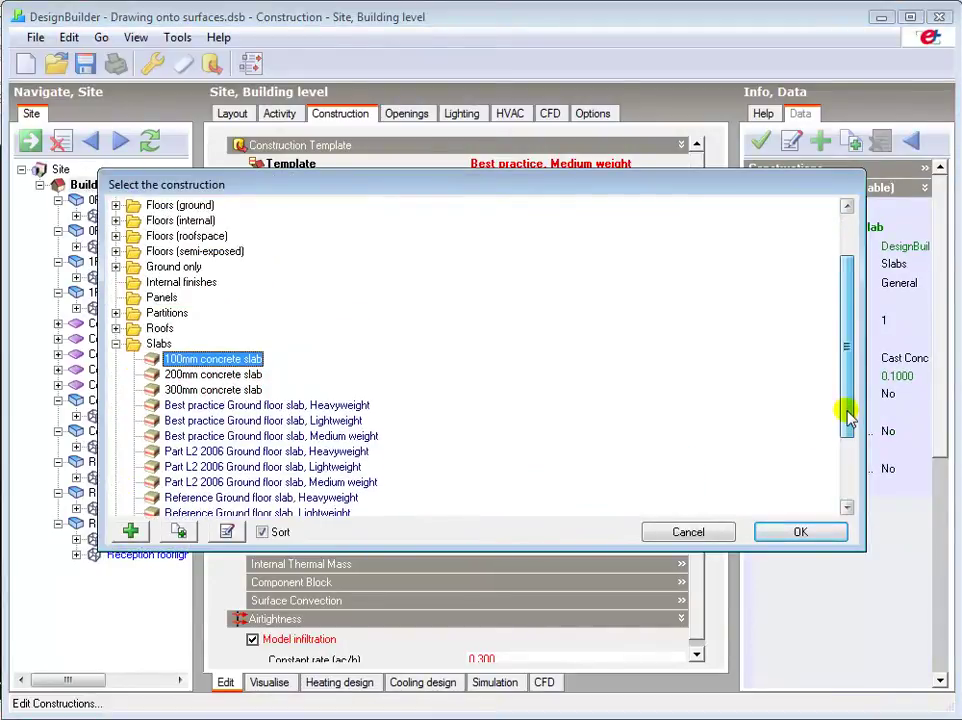
left_click(116, 345)
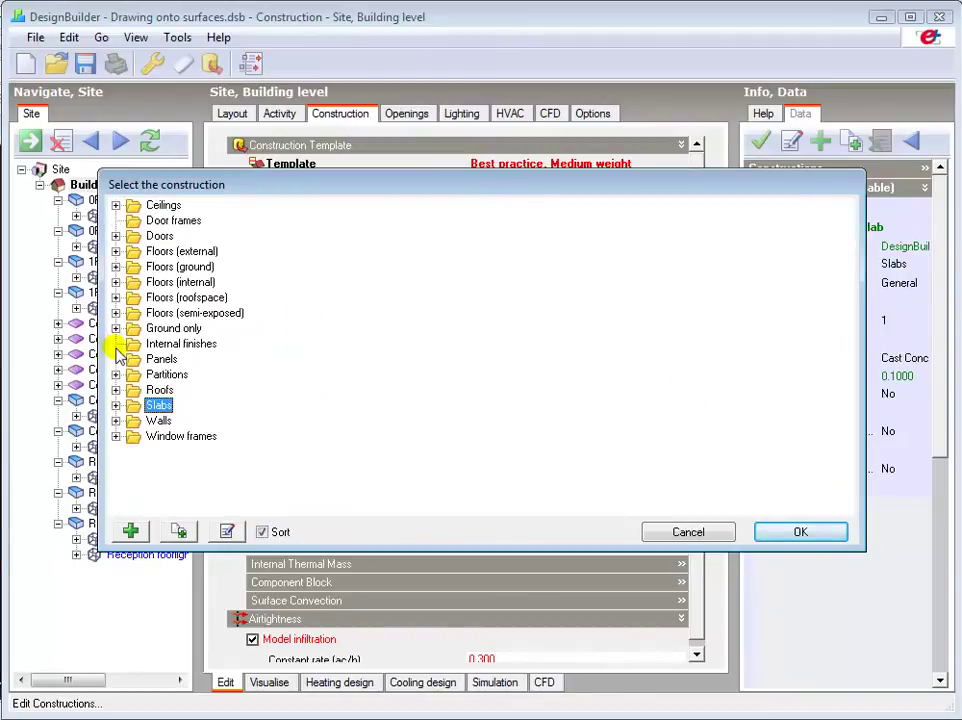
left_click(115, 421)
left_click(597, 406)
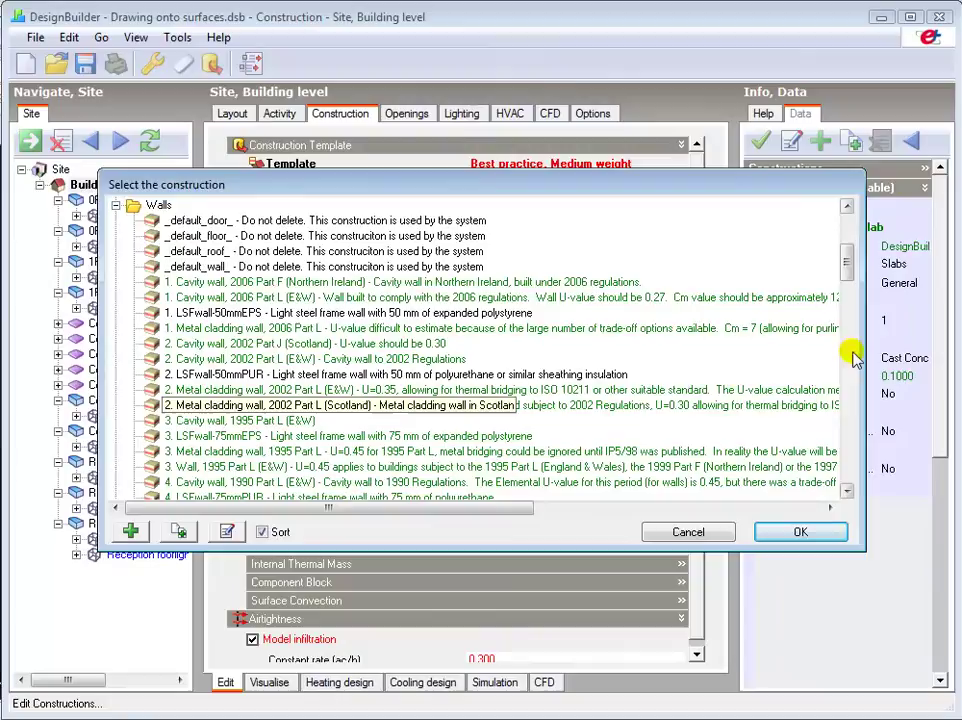
left_click_drag(847, 262, 848, 404)
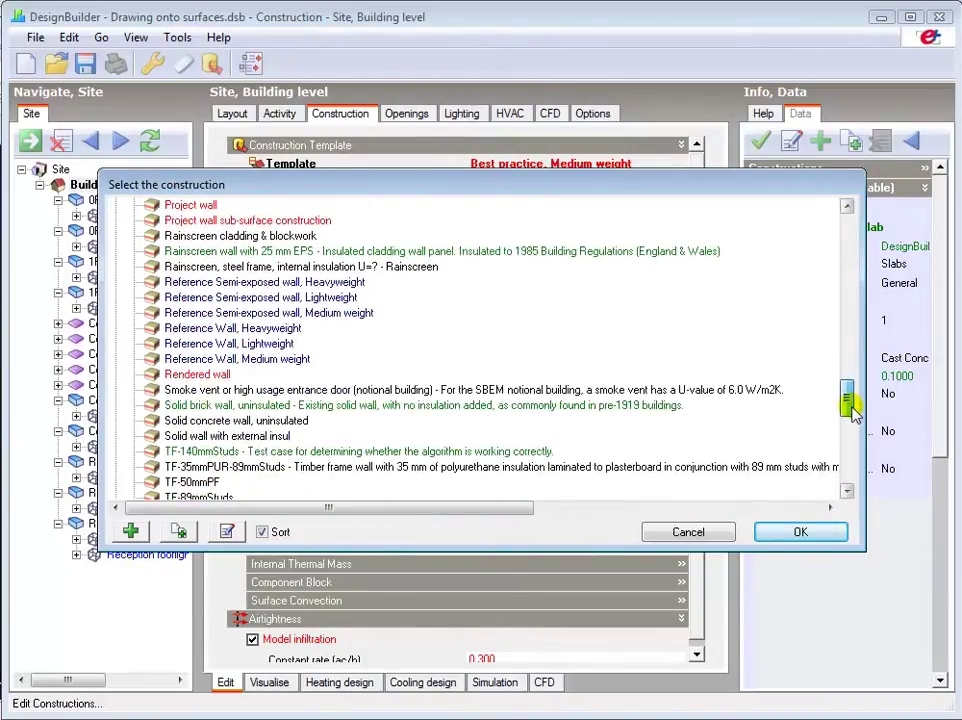
left_click(201, 374)
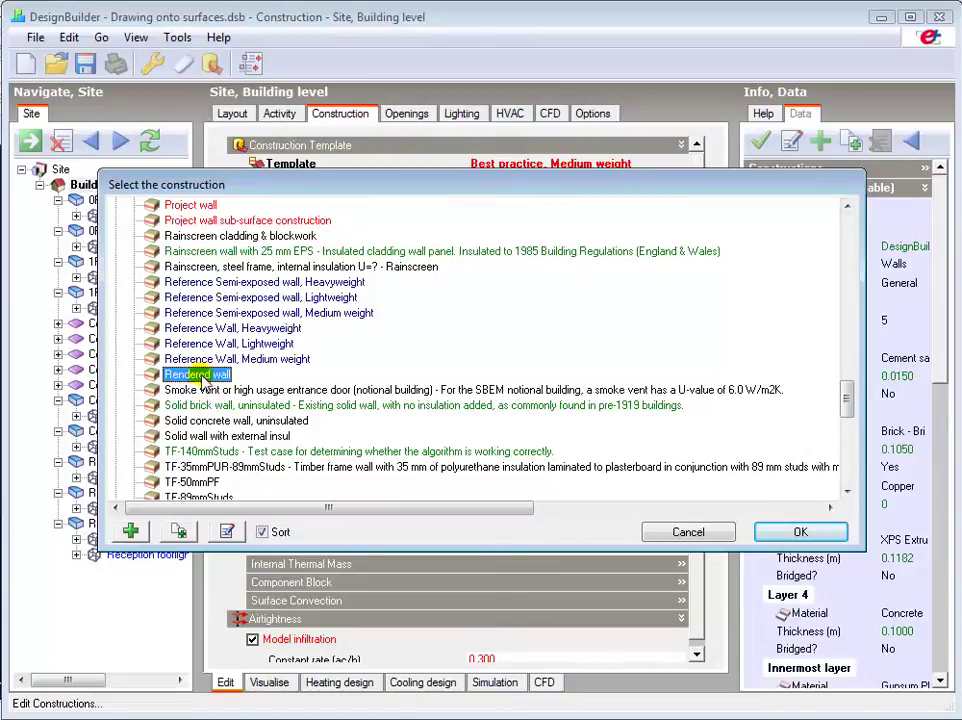
left_click(795, 531)
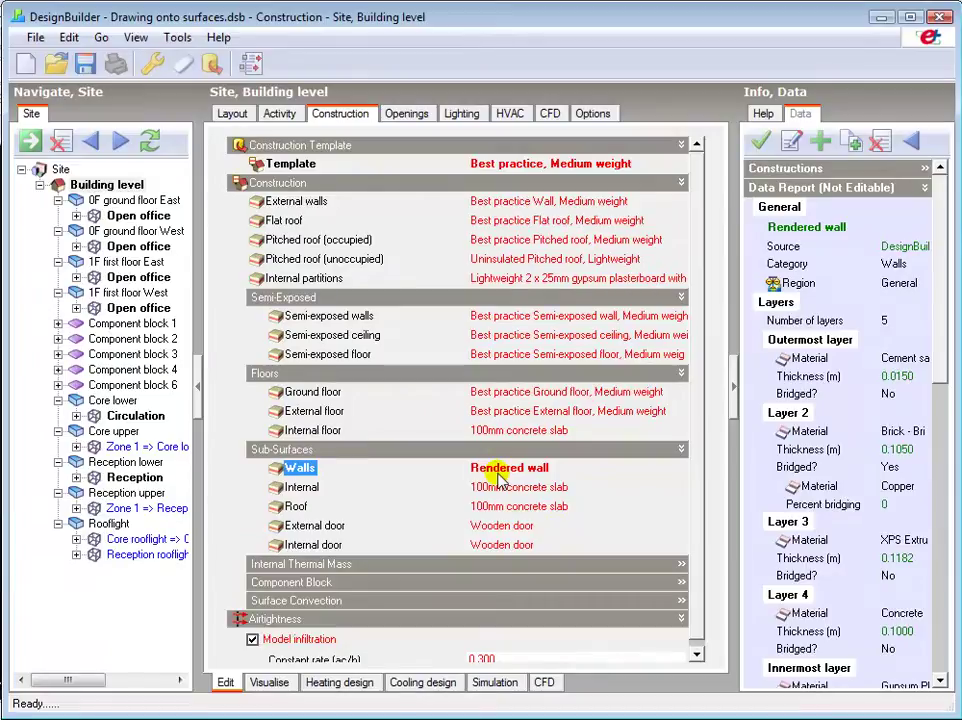
Return to the 3-D model and open the Open office's east Wall (with hole) at surface level.
left_click(230, 116)
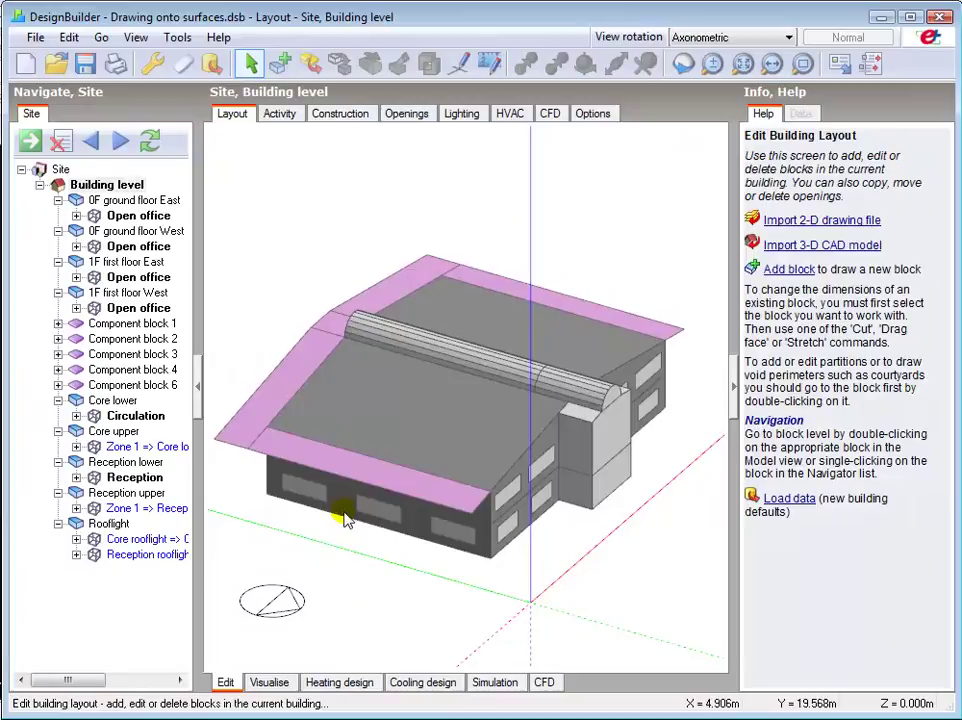
double_click(510, 533)
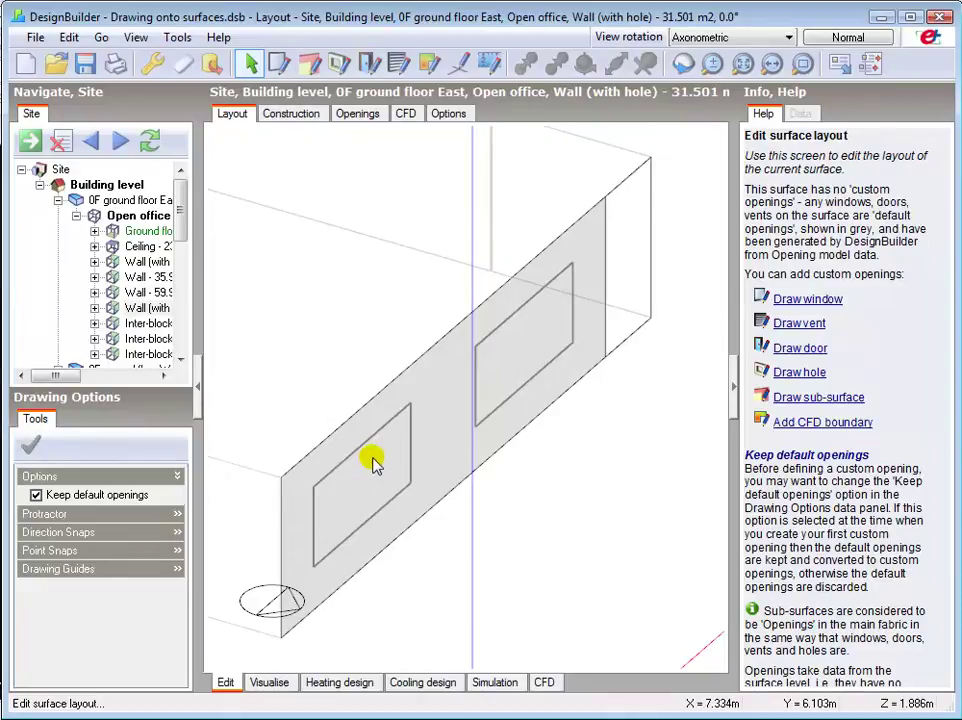
Draw a rectangular sub-surface on the wall between the two windows.
left_click(309, 66)
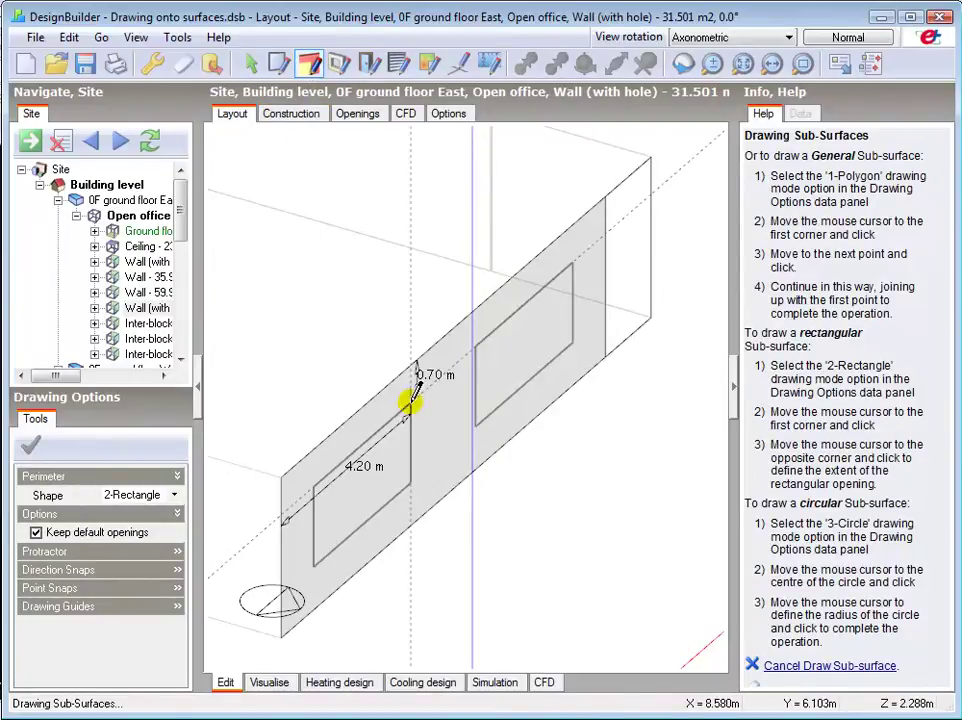
left_click(410, 398)
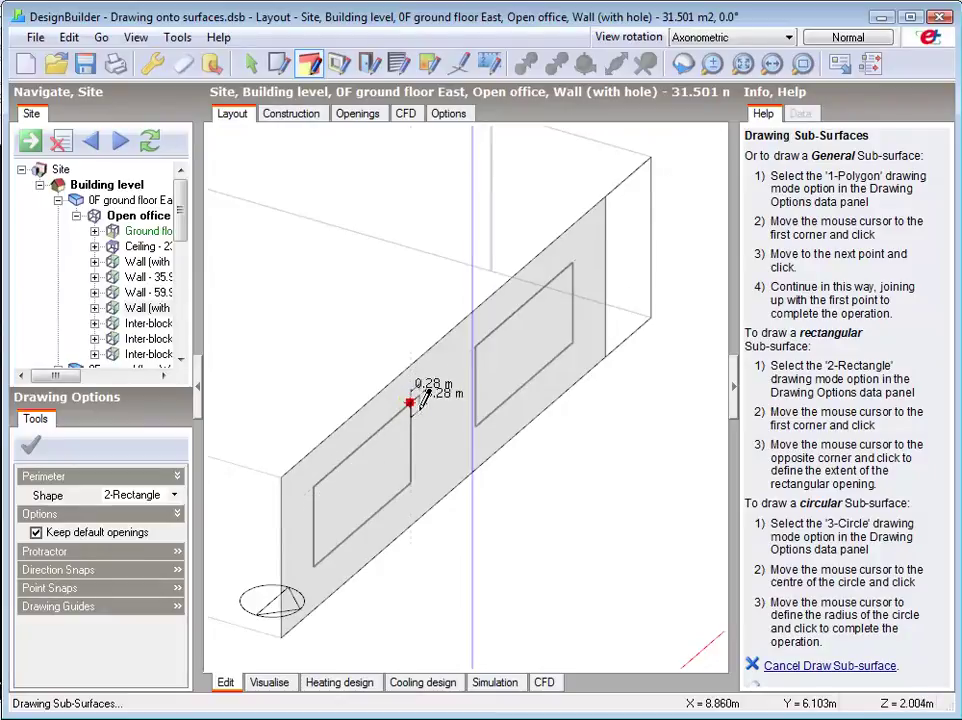
left_click(474, 422)
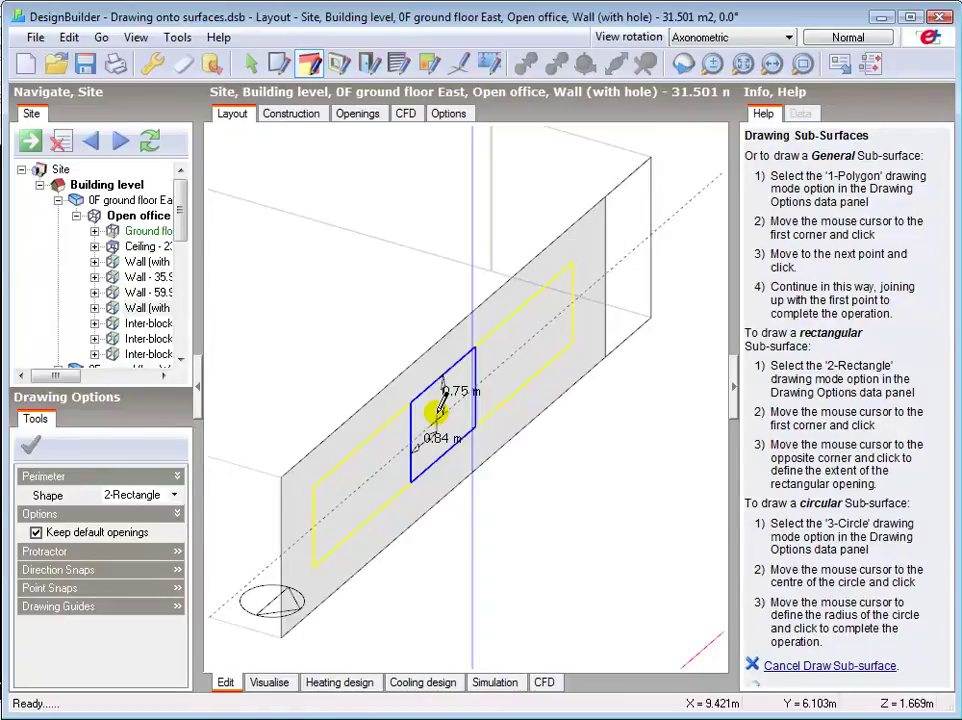
left_click(440, 408)
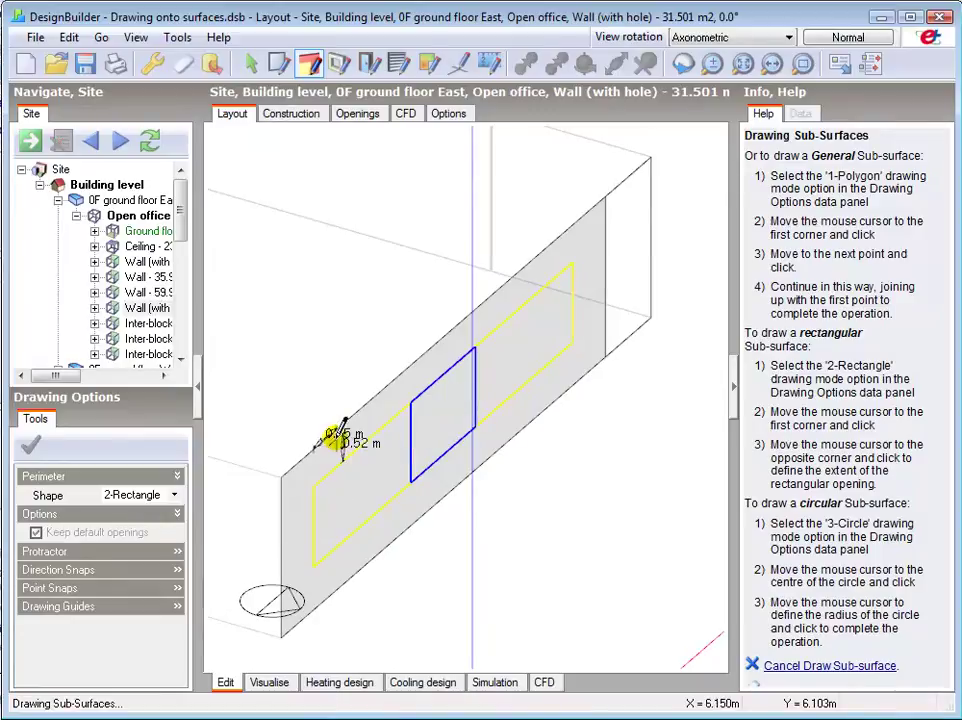
Draw a thin strip sub-surface along the top of the wall, then cancel sub-surface drawing.
left_click(298, 494)
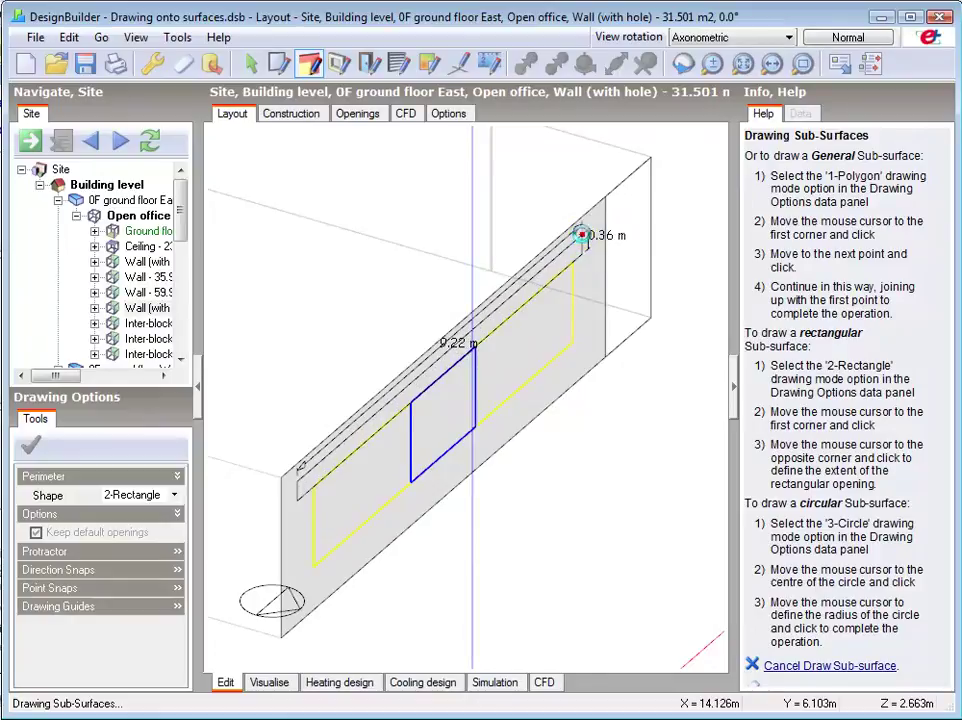
left_click(584, 227)
right_click(563, 259)
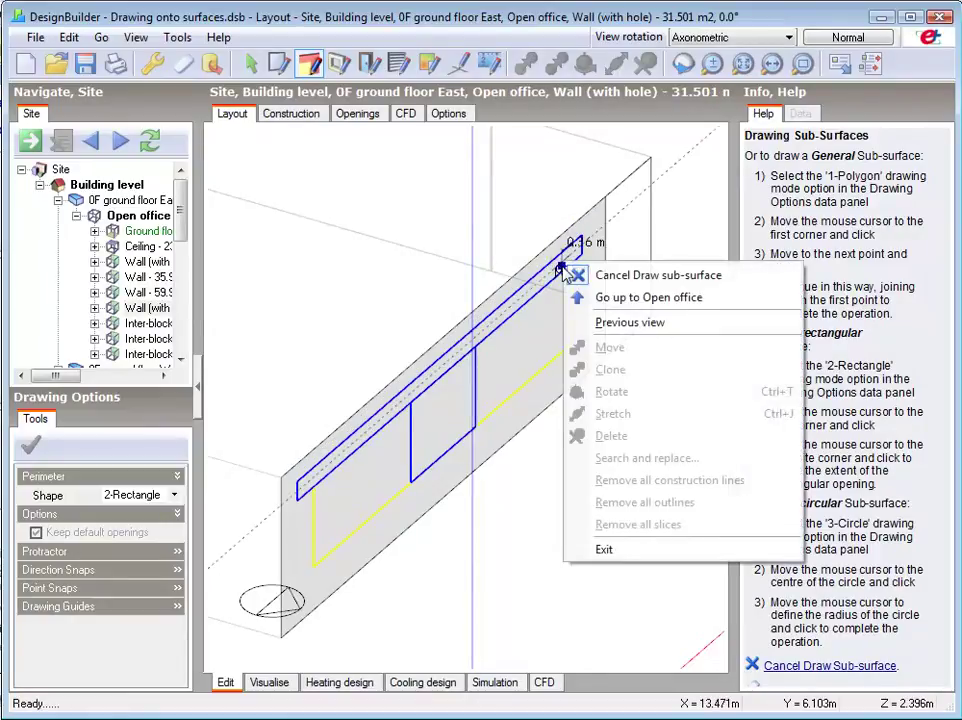
left_click(600, 273)
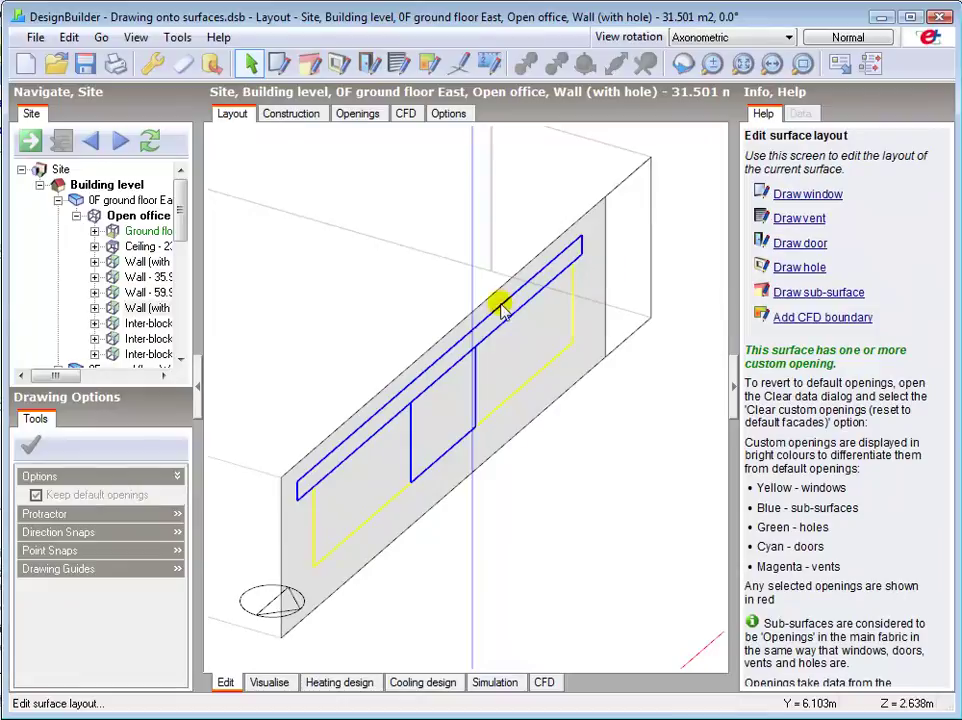
scroll(494, 316, "up", 2)
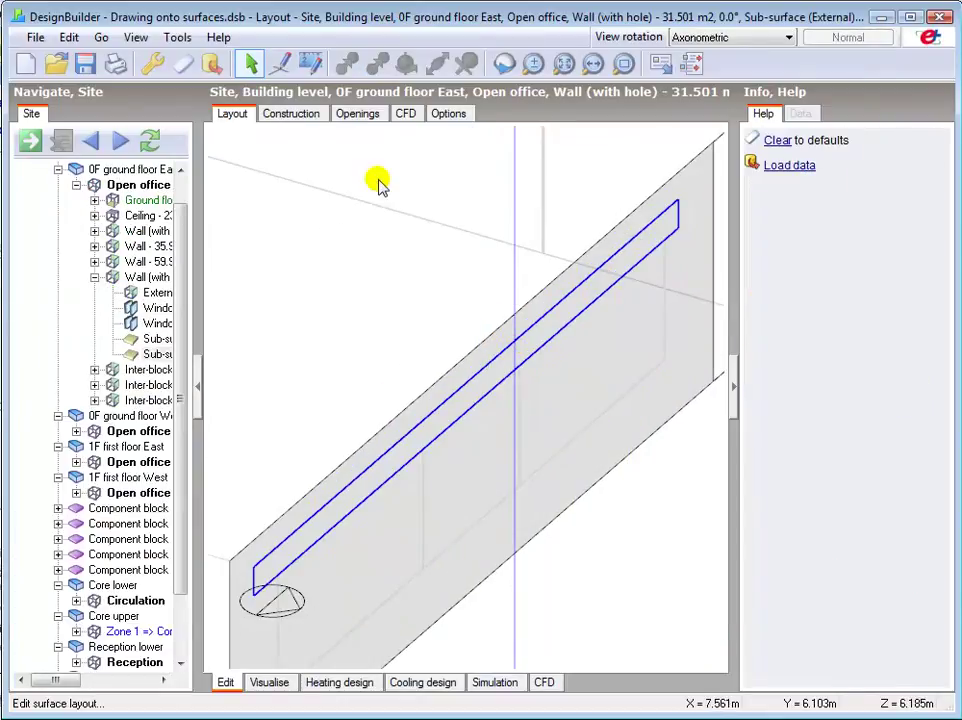
Give the top strip's walls the Lintel sub-surface construction, a single 100 mm concrete layer.
left_click(292, 113)
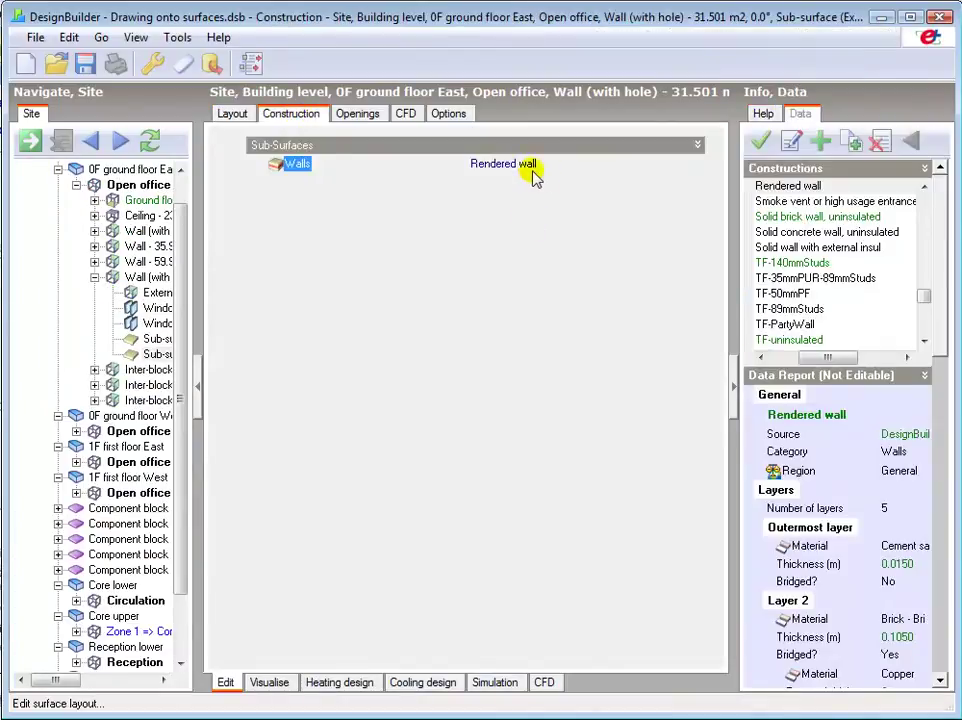
left_click(500, 164)
left_click(690, 171)
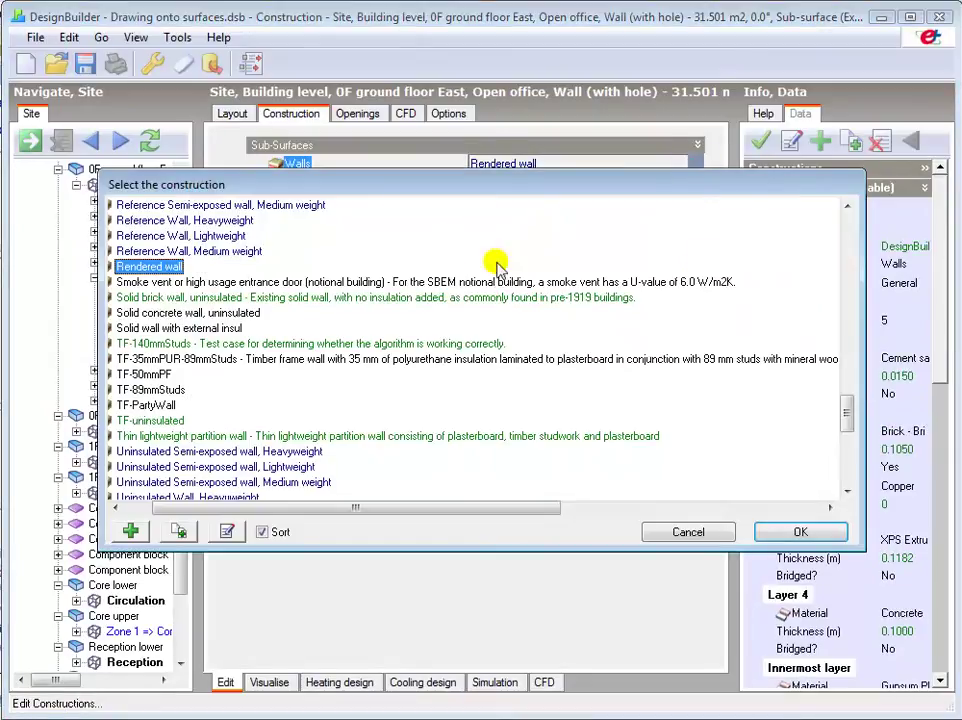
left_click_drag(846, 436, 846, 342)
left_click(155, 328)
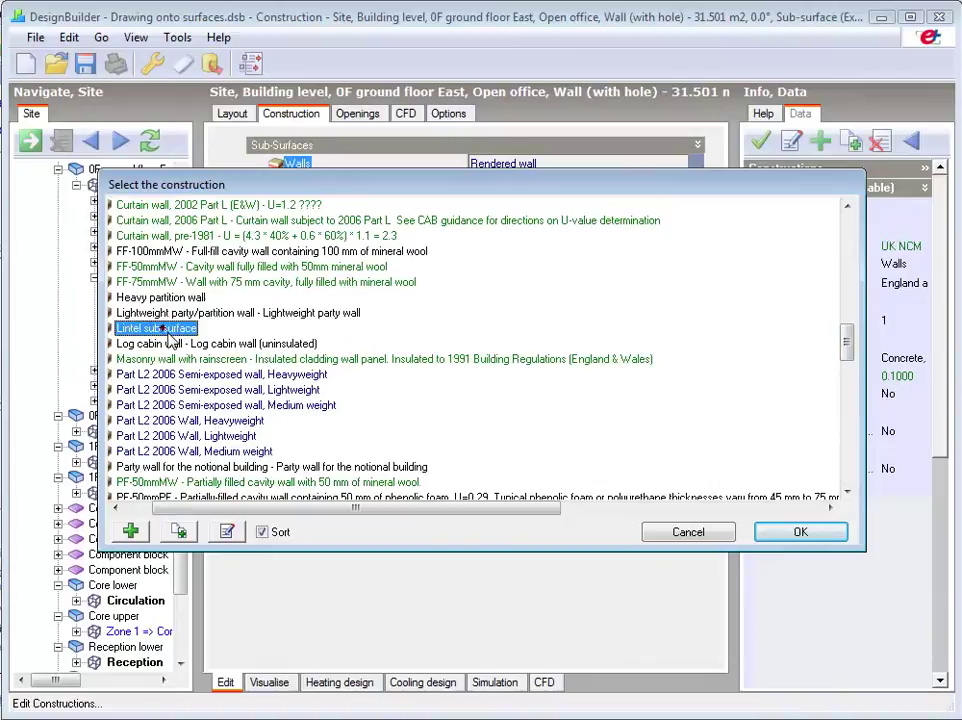
left_click(781, 533)
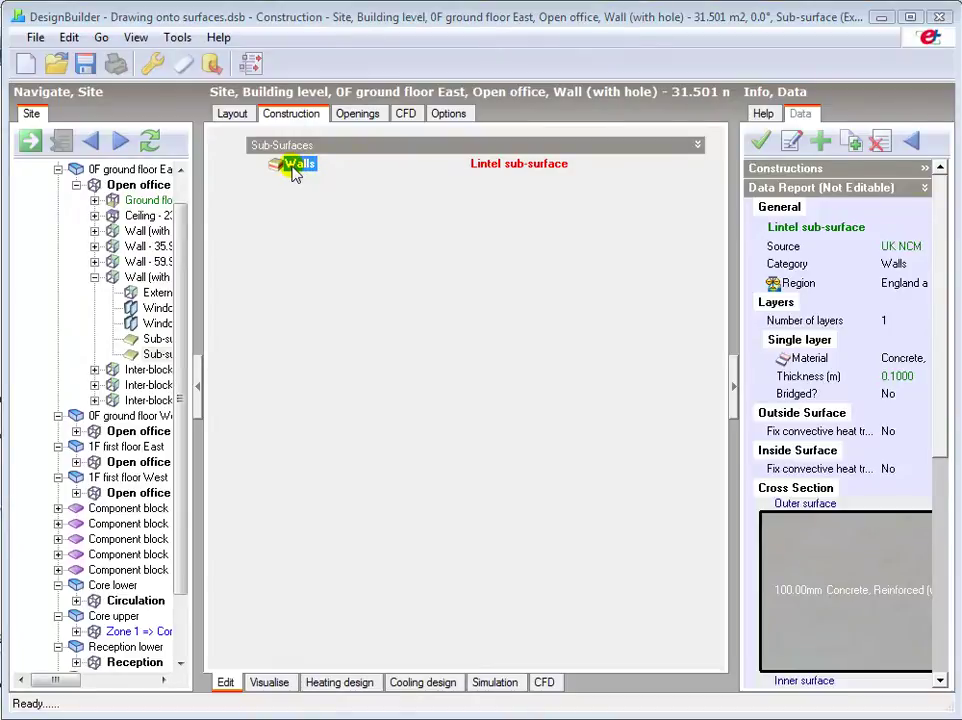
Review both new sub-surfaces' constructions, then return to the whole building level.
left_click(157, 339)
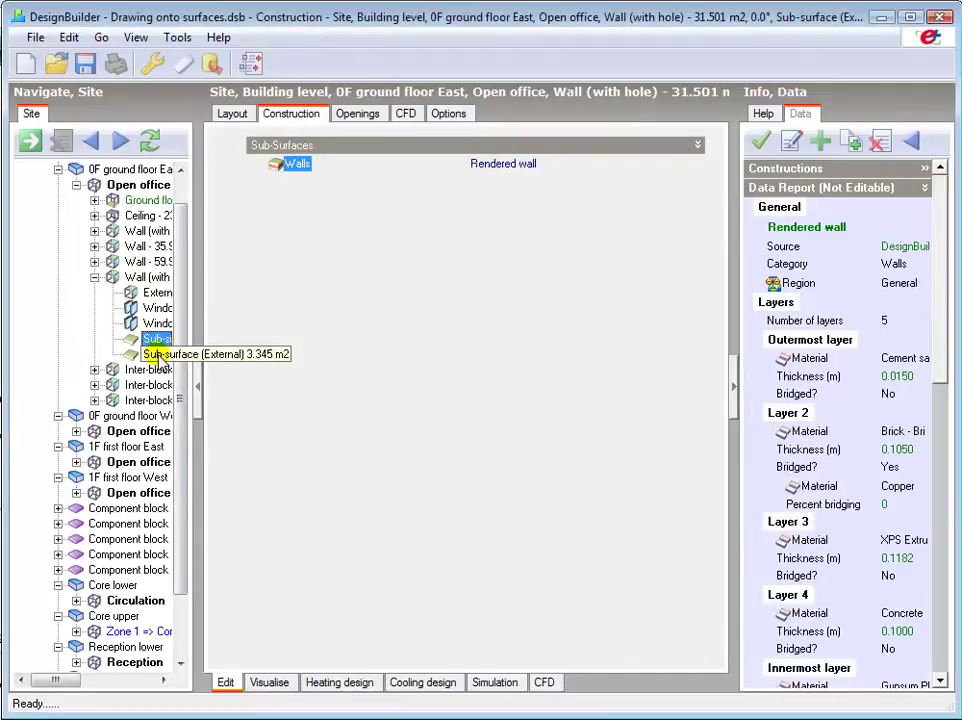
left_click(156, 359)
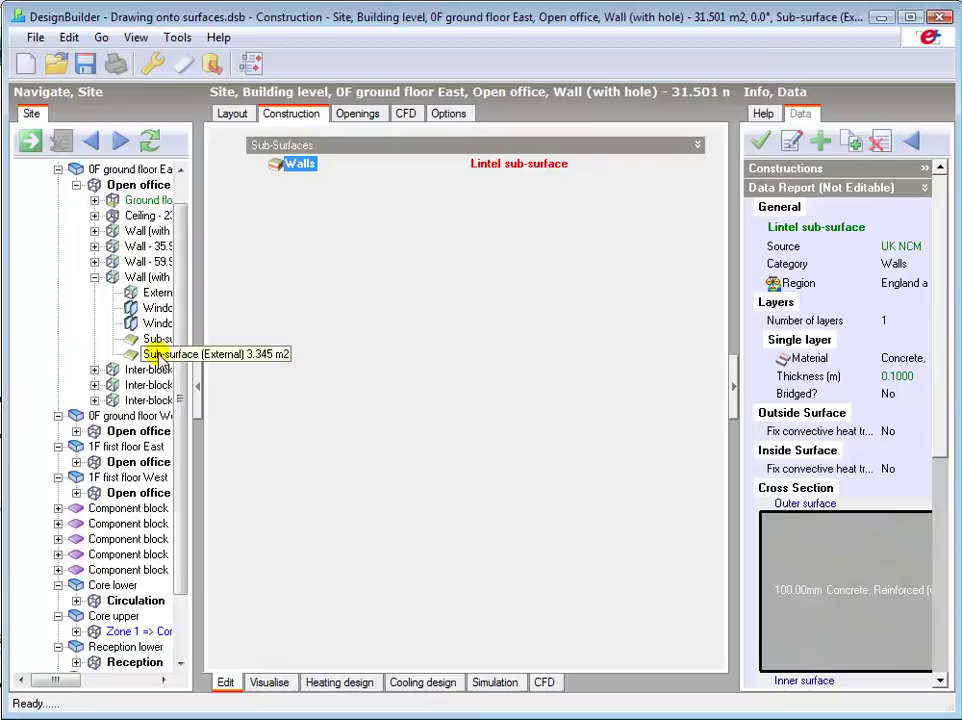
left_click(234, 114)
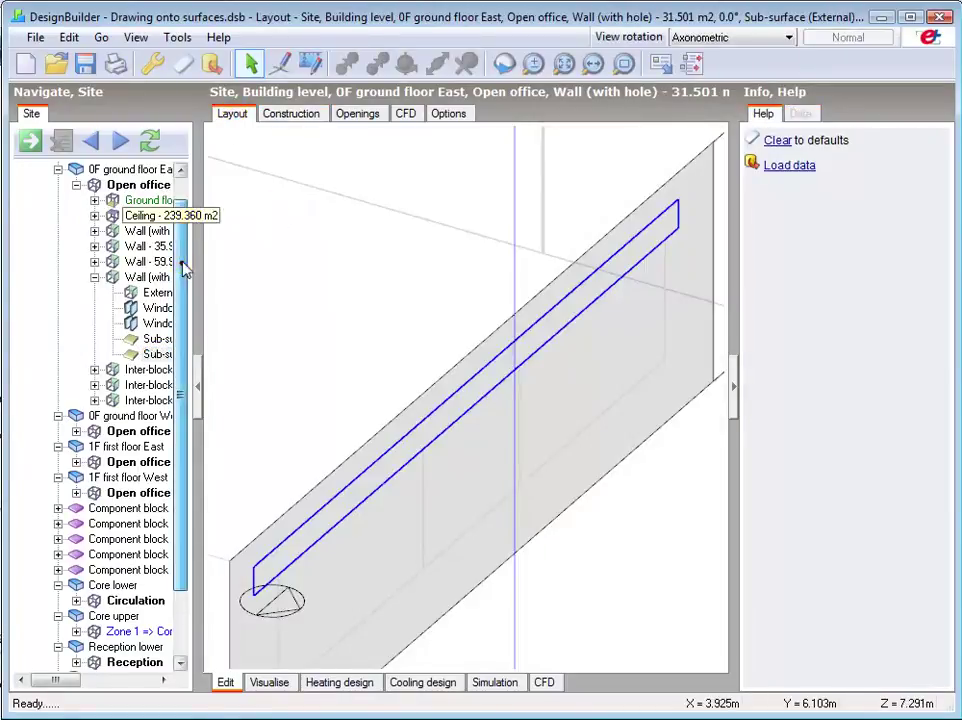
scroll(183, 262, "up", 1)
left_click(107, 185)
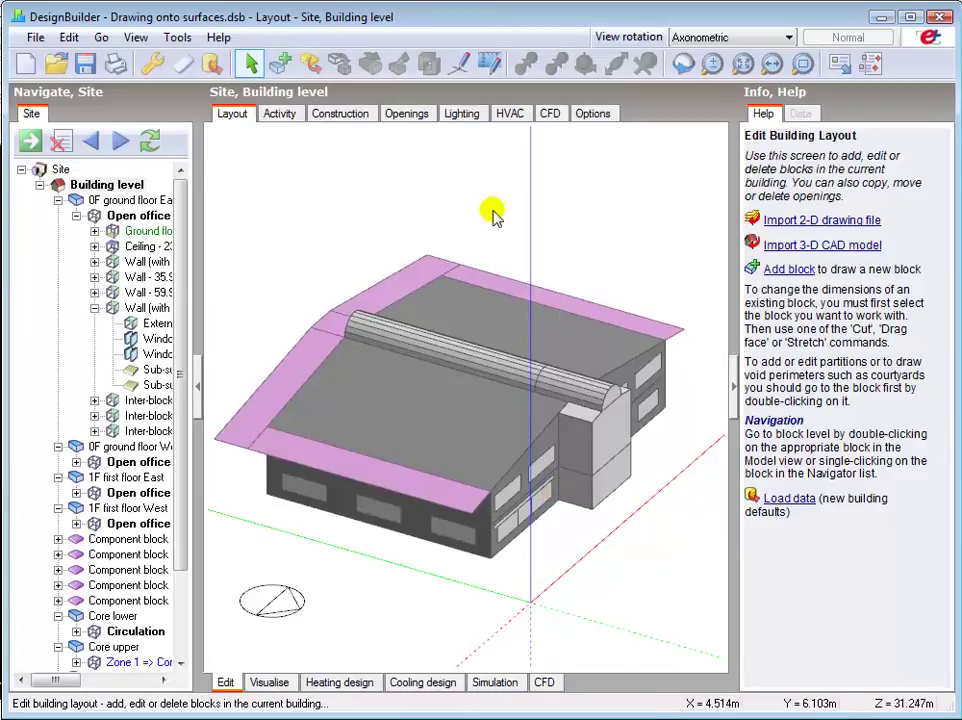
Set the building-level External door construction to Insulated personnel door.
left_click(343, 113)
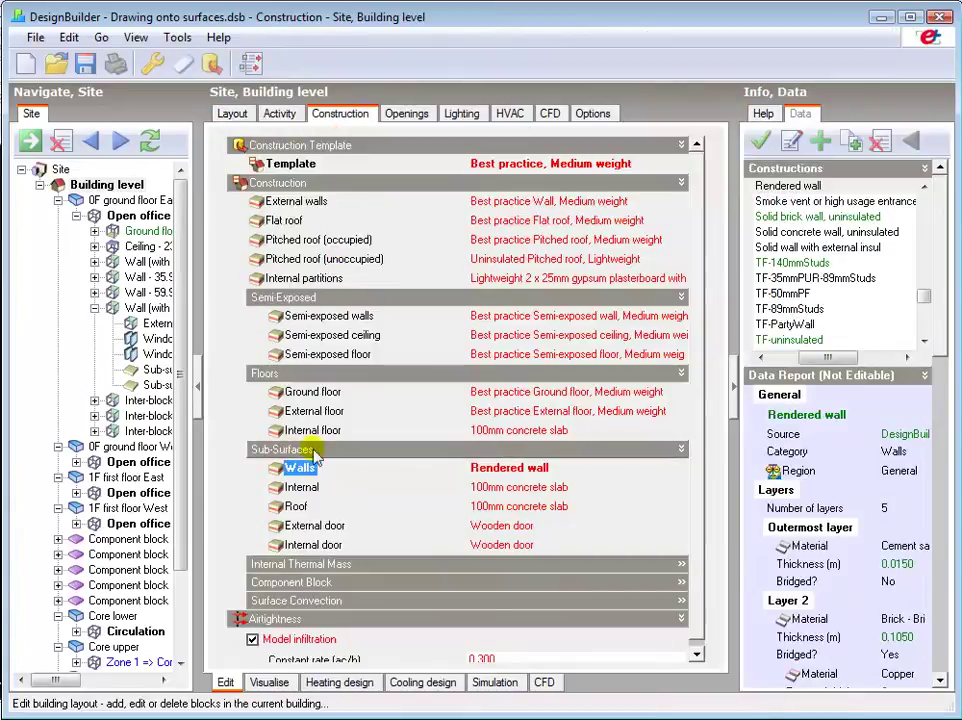
left_click(300, 527)
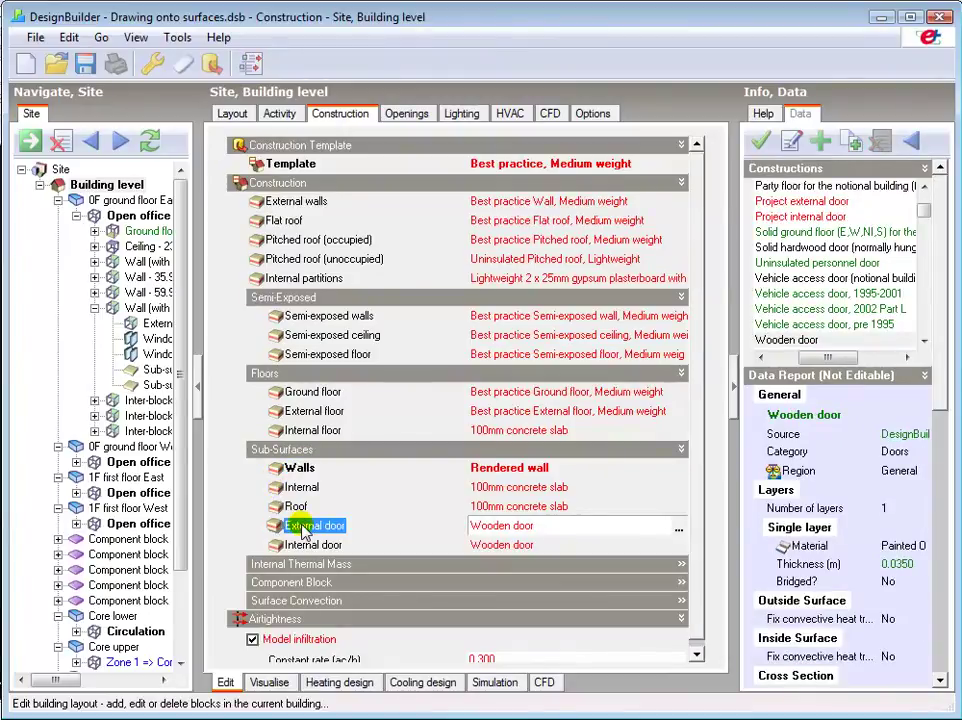
left_click(679, 530)
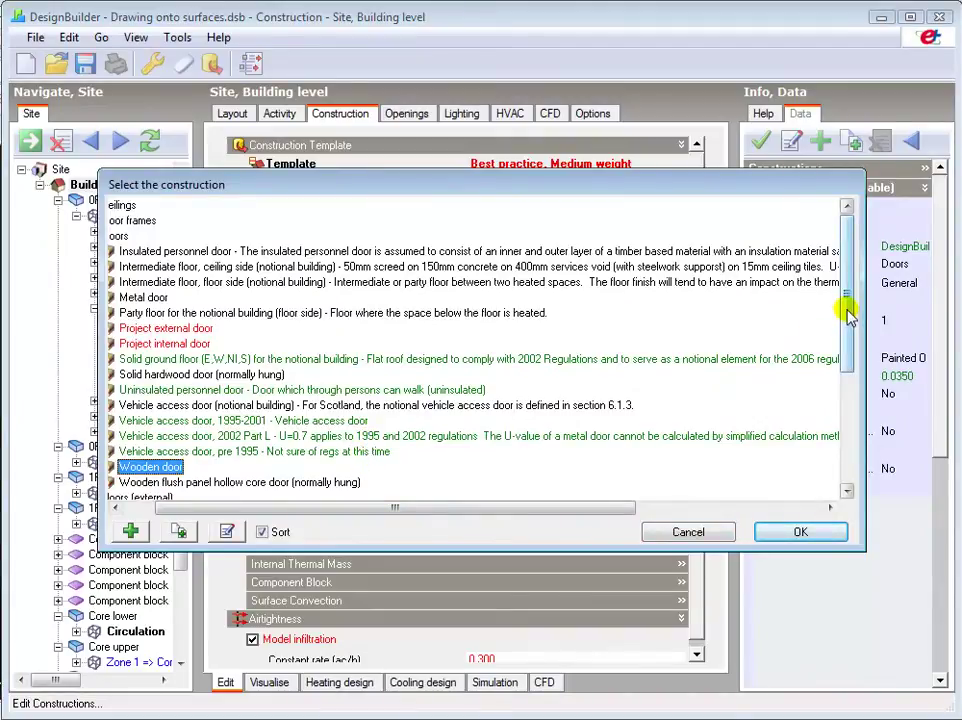
mouse_move(844, 309)
left_mouse_down()
mouse_move(848, 369)
mouse_move(850, 316)
left_mouse_up()
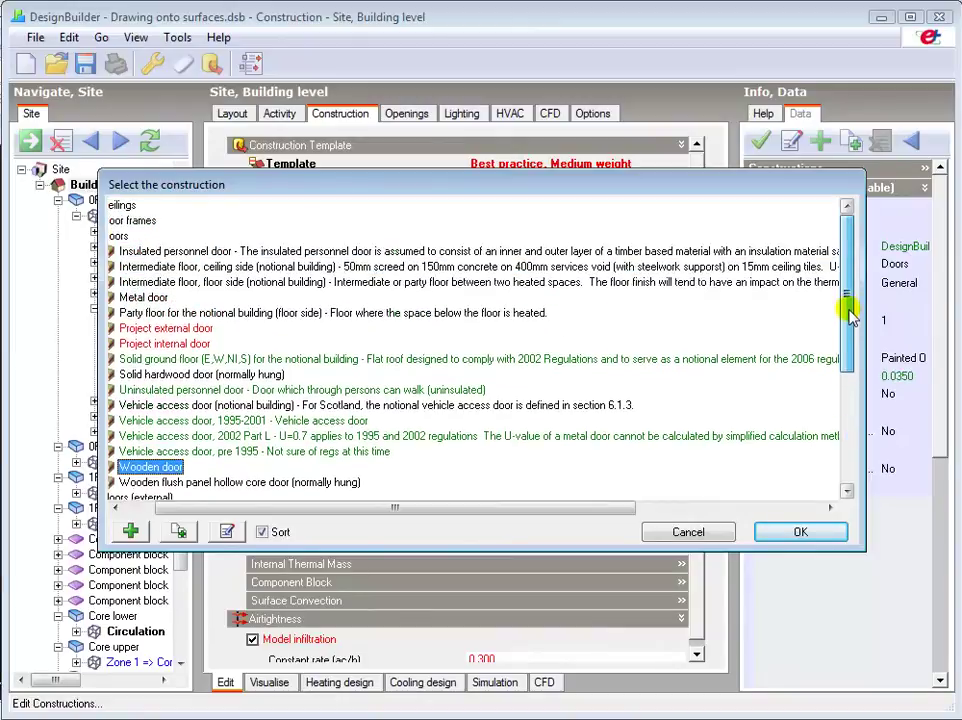
left_click_drag(485, 508, 369, 511)
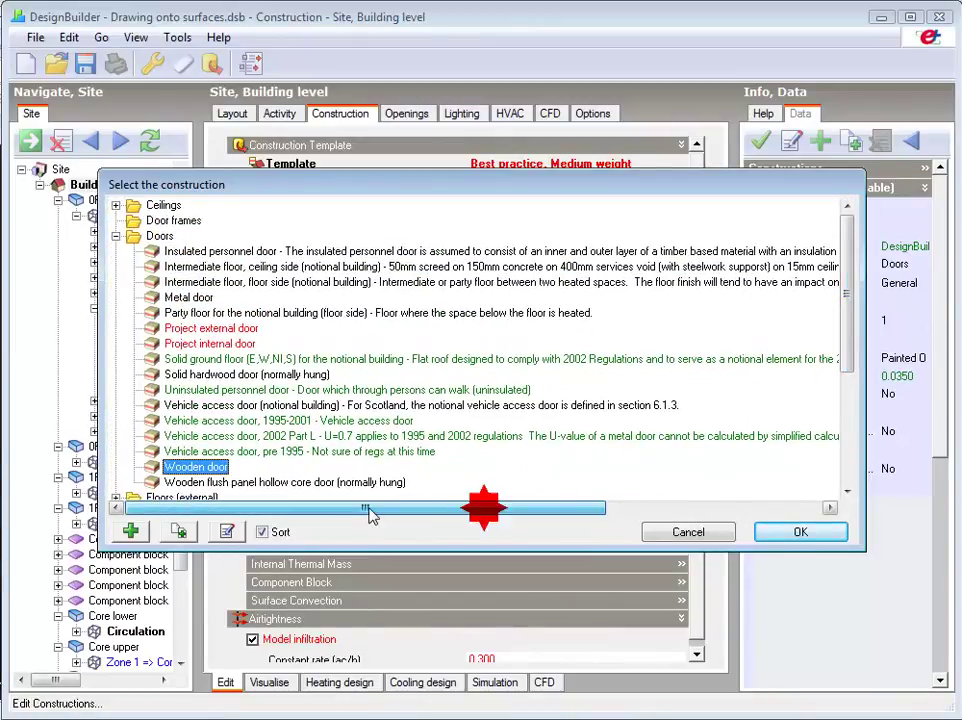
left_click(180, 251)
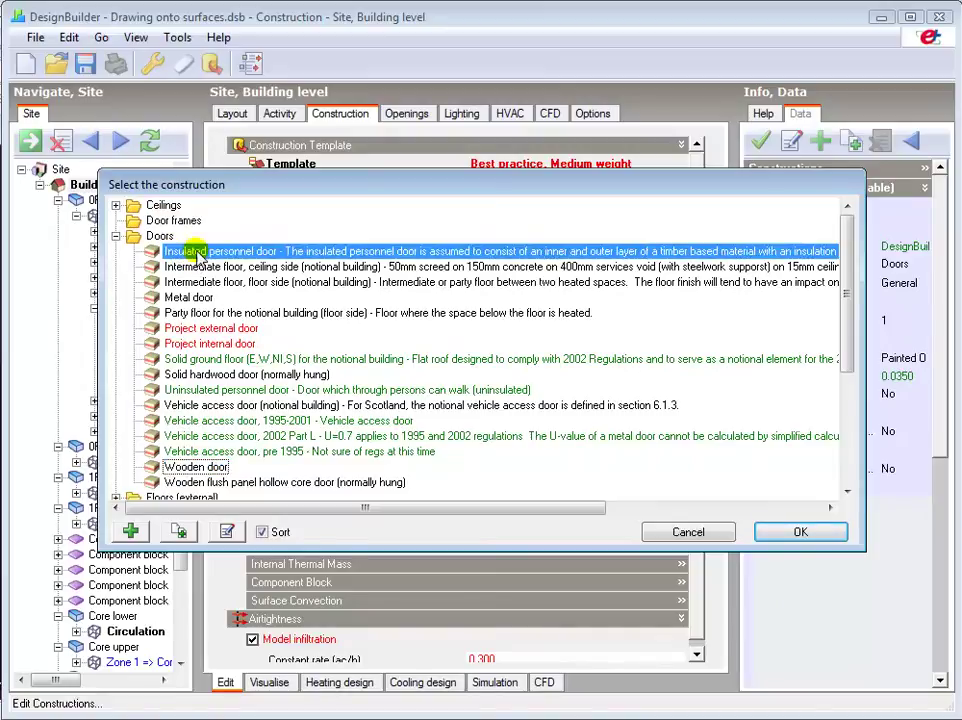
left_click(800, 531)
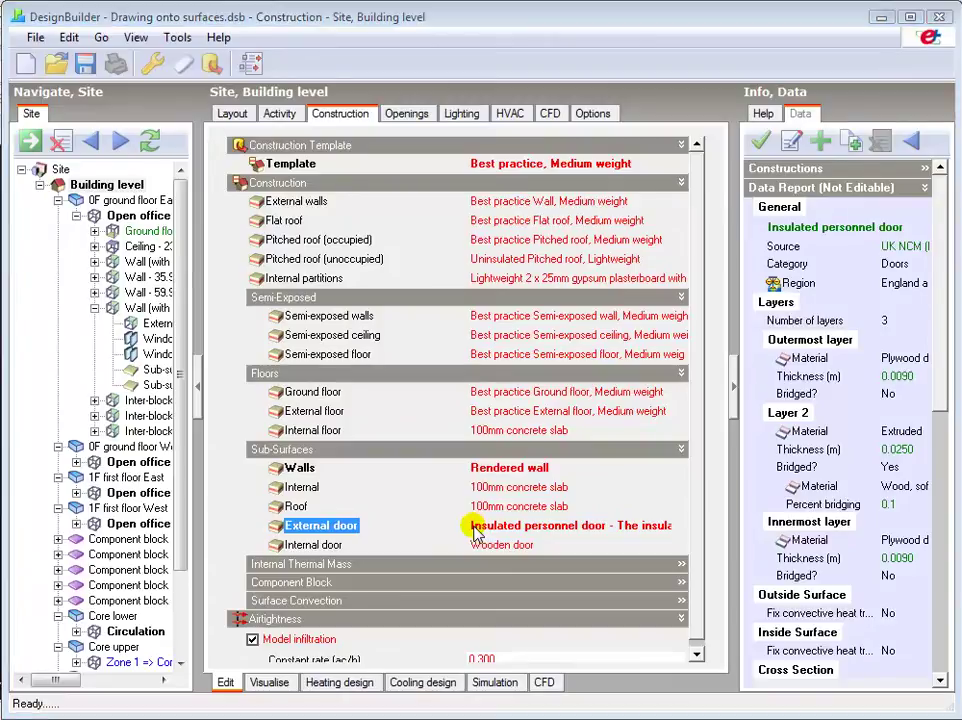
Delete the middle window on the ground-floor east wall and confirm the deletion.
left_click(230, 116)
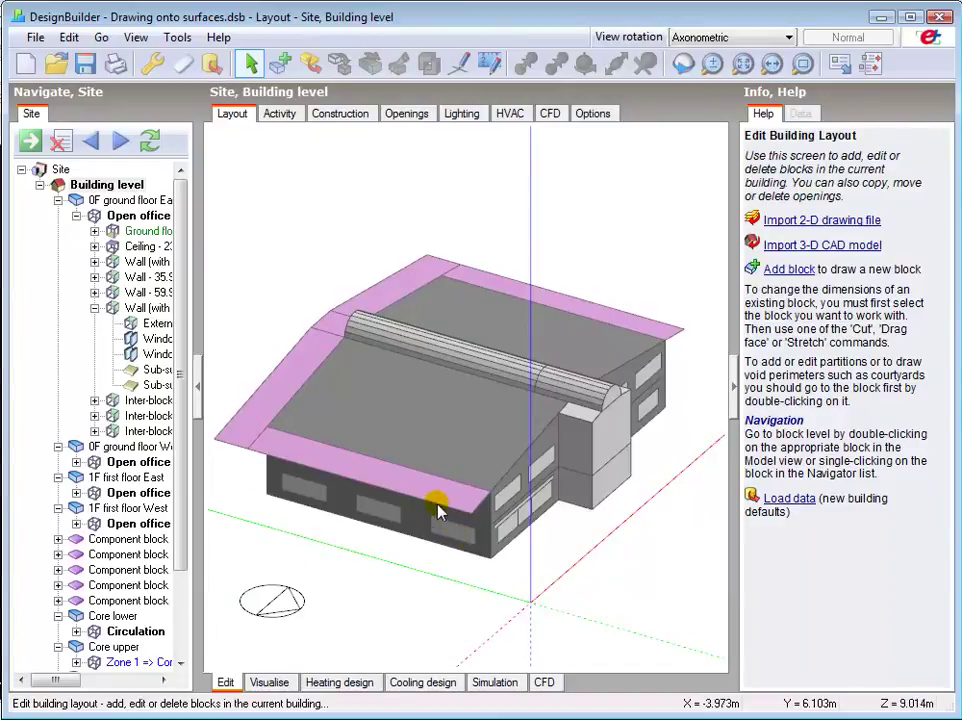
left_click(379, 514)
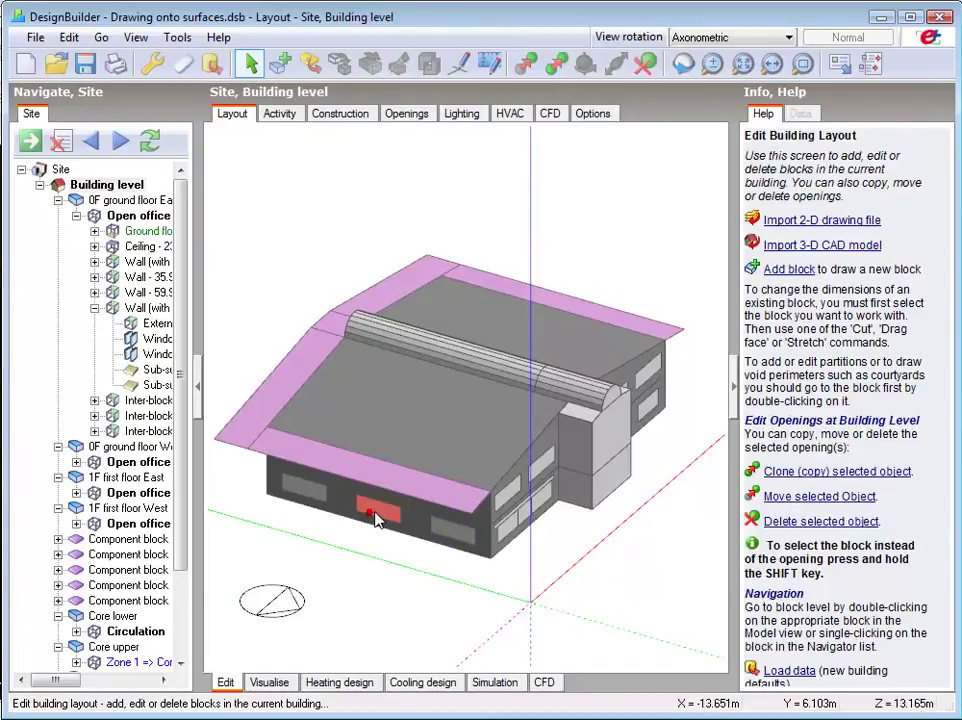
right_click(379, 514)
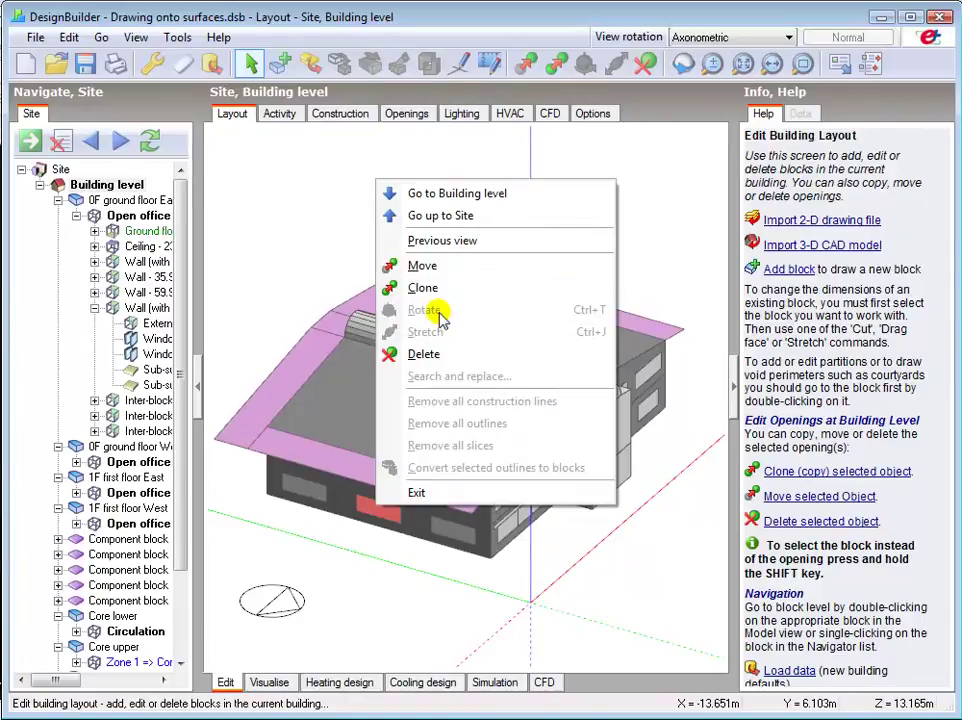
left_click(424, 356)
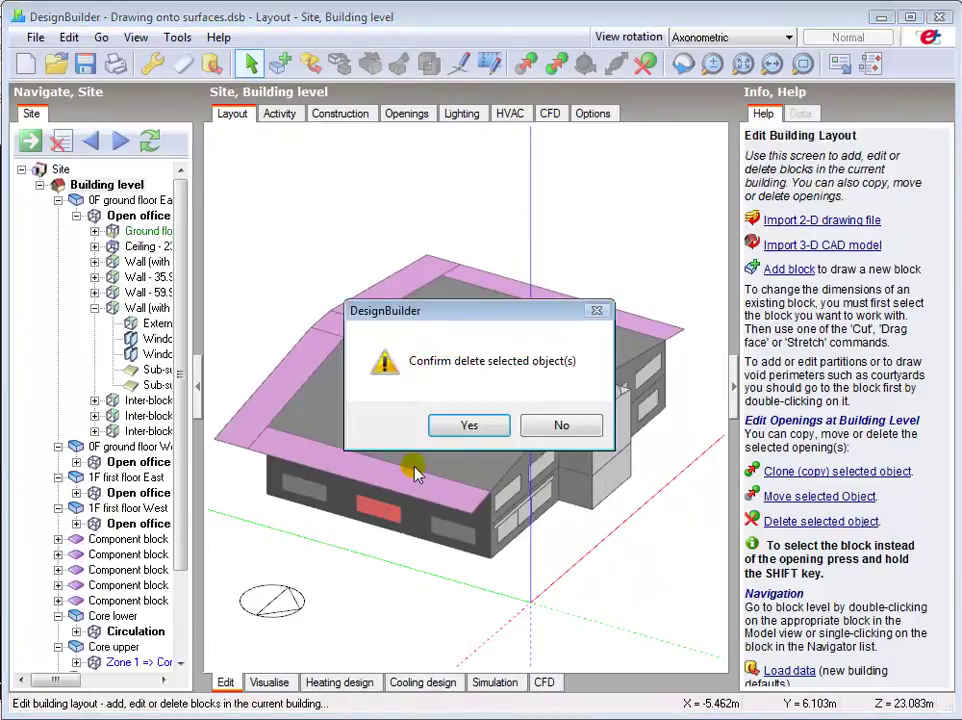
left_click(464, 428)
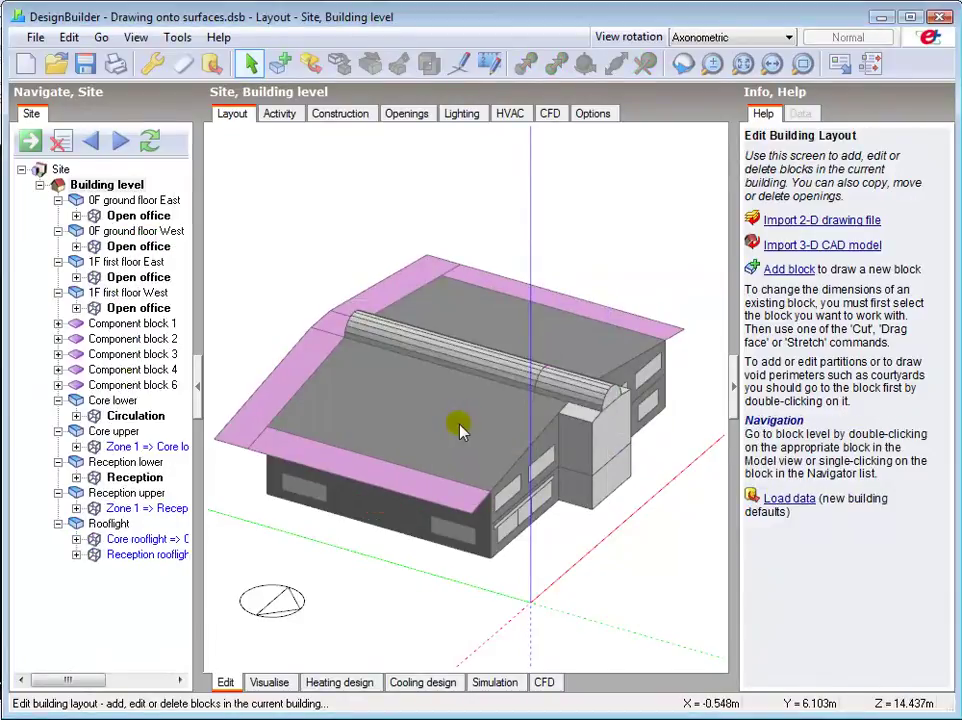
Draw a 1.2 m wide door on the east wall's bottom edge between the two windows.
double_click(453, 540)
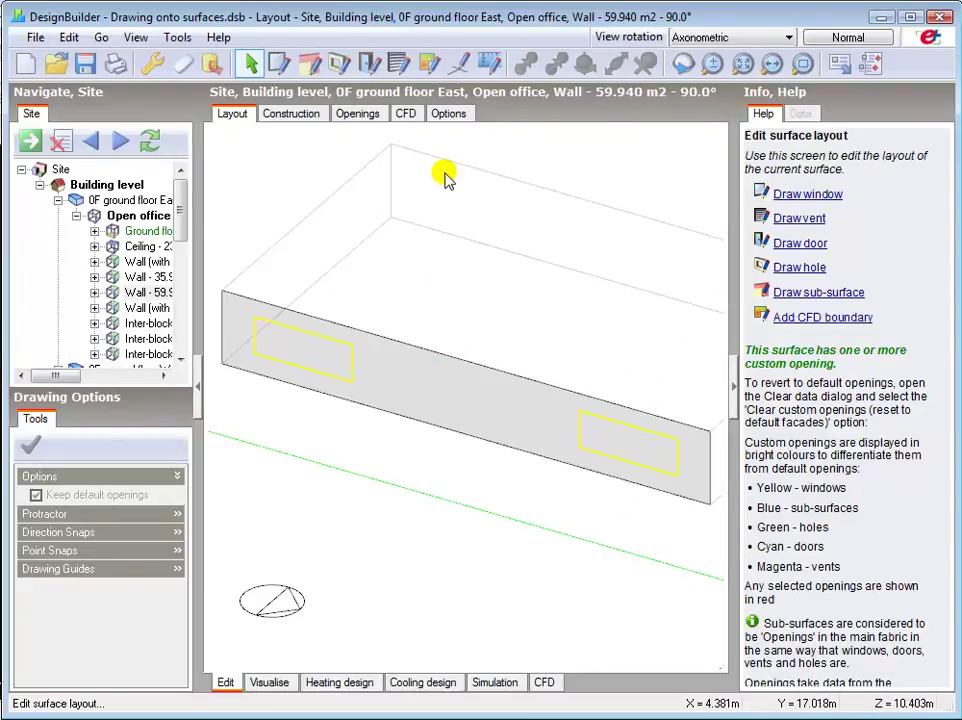
left_click(369, 64)
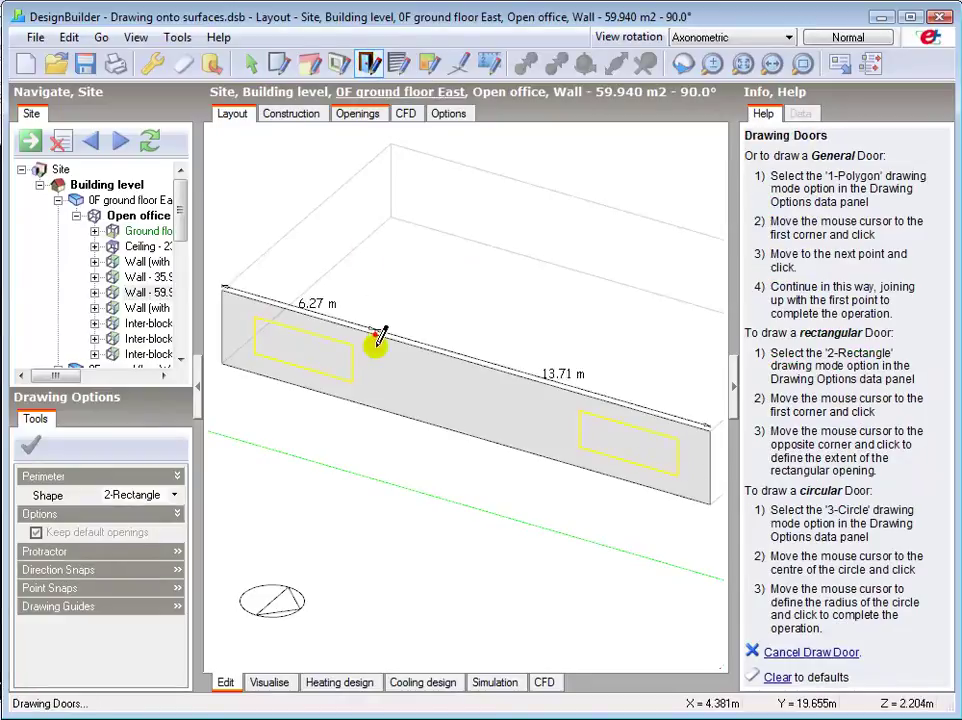
left_click(457, 428)
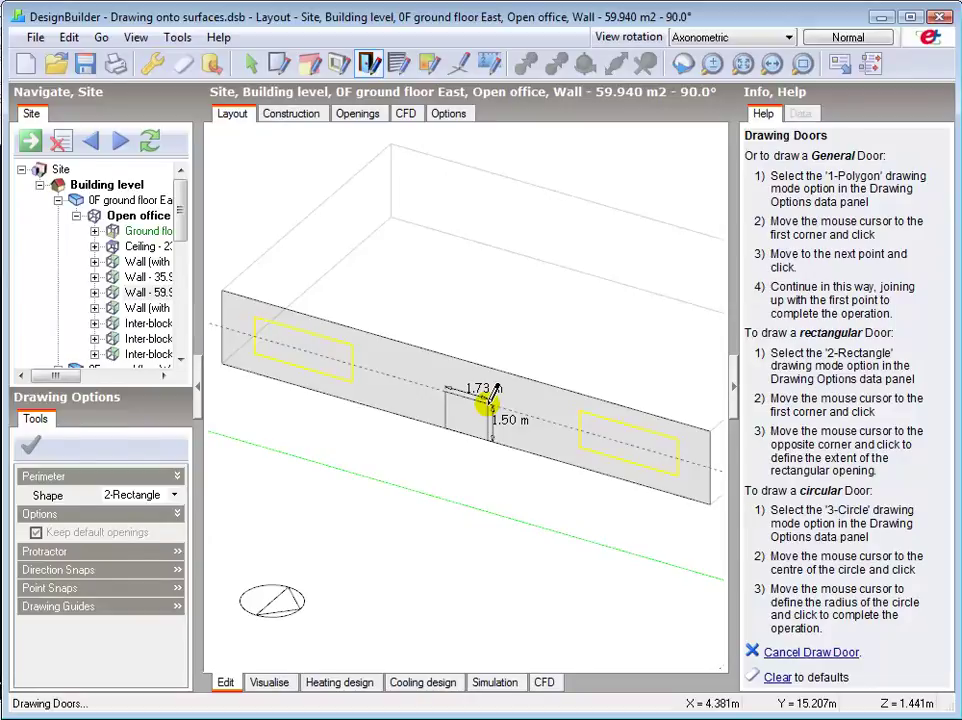
type("1")
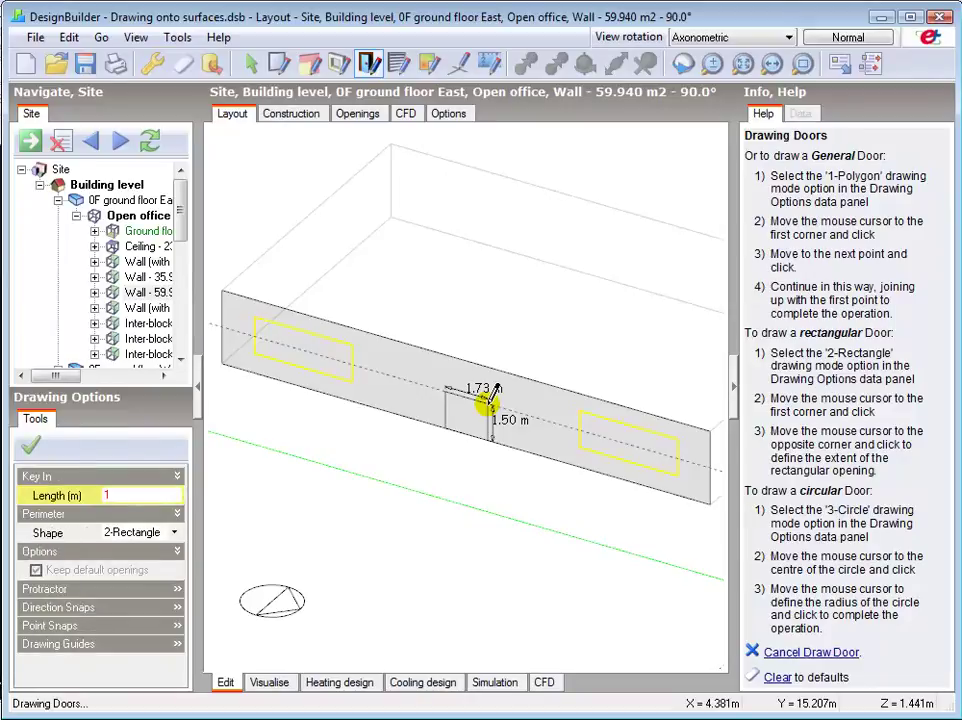
type(" 2")
key("Return")
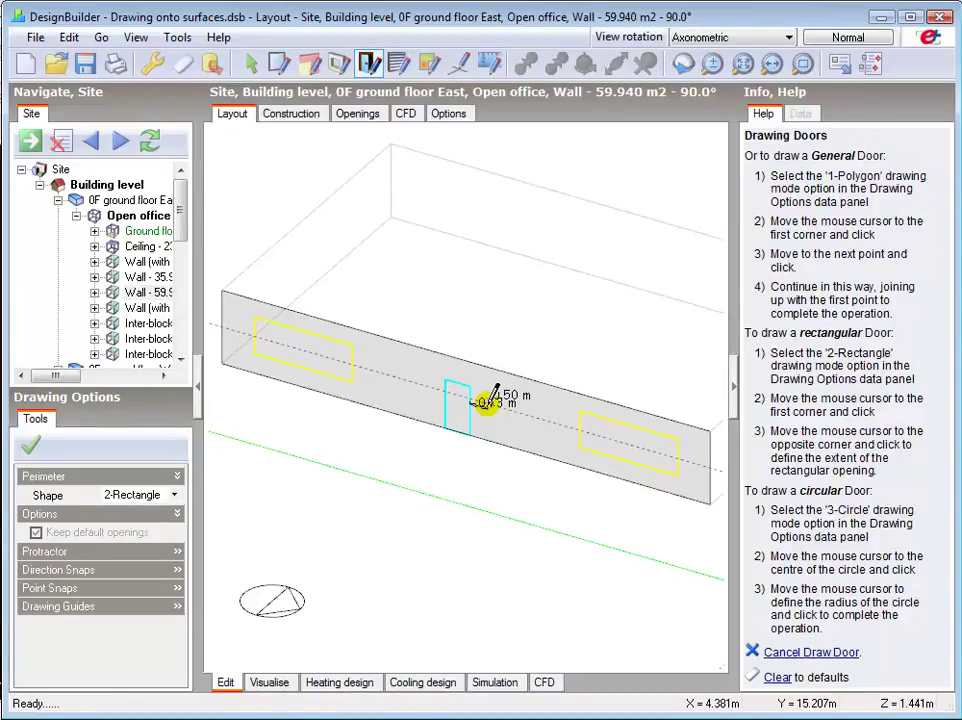
Cancel Draw door, go to building level and view the Openings settings (1.5 m height, 30% glazing).
right_click(481, 415)
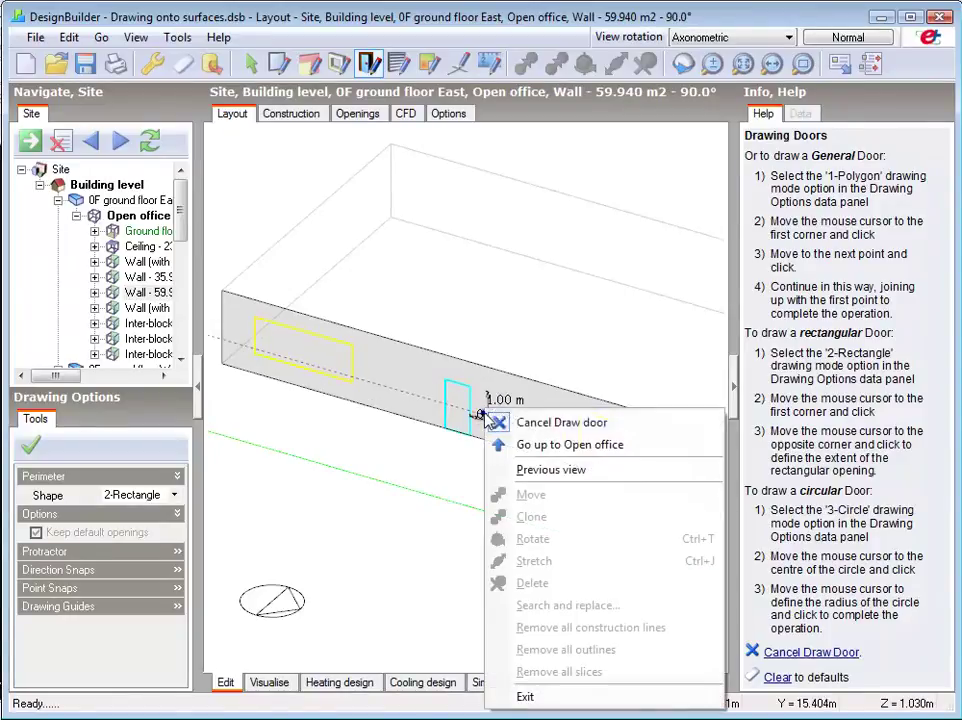
left_click(538, 423)
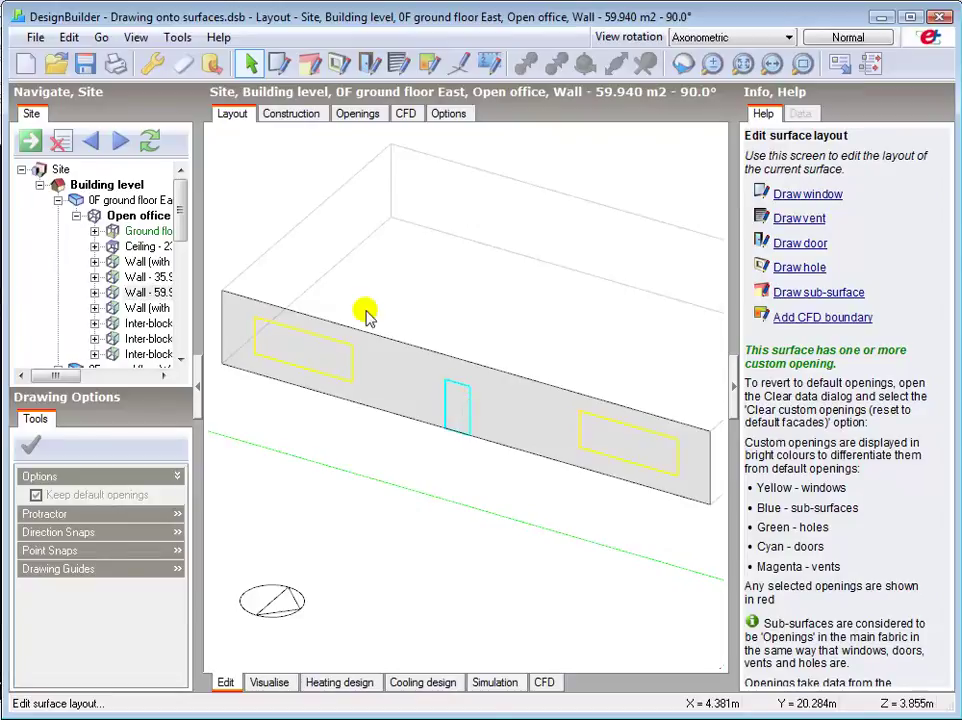
left_click(125, 187)
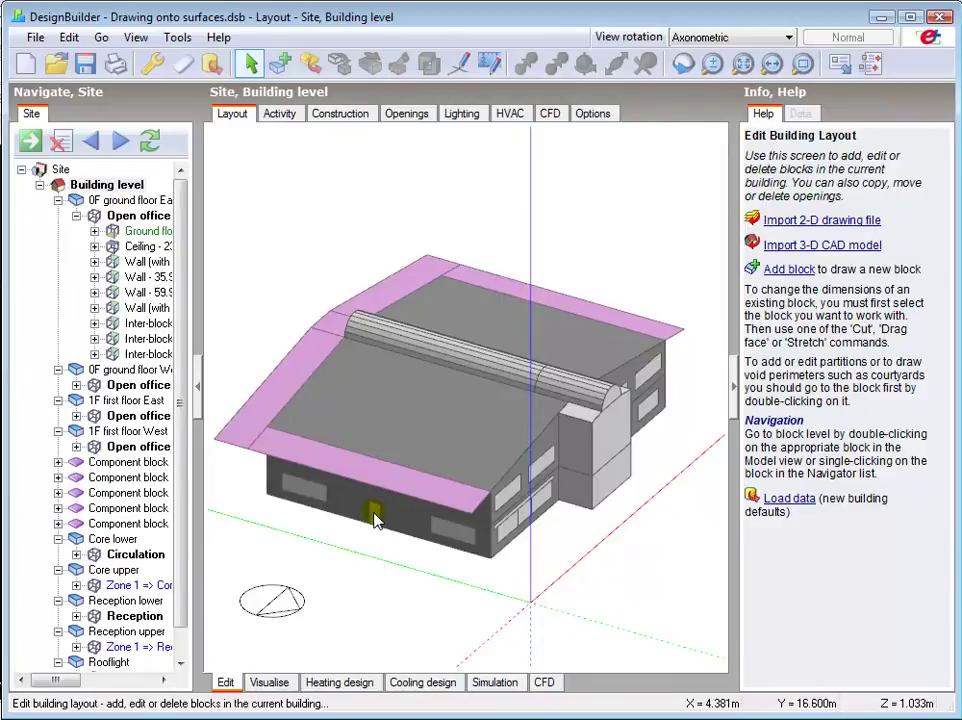
left_click(406, 116)
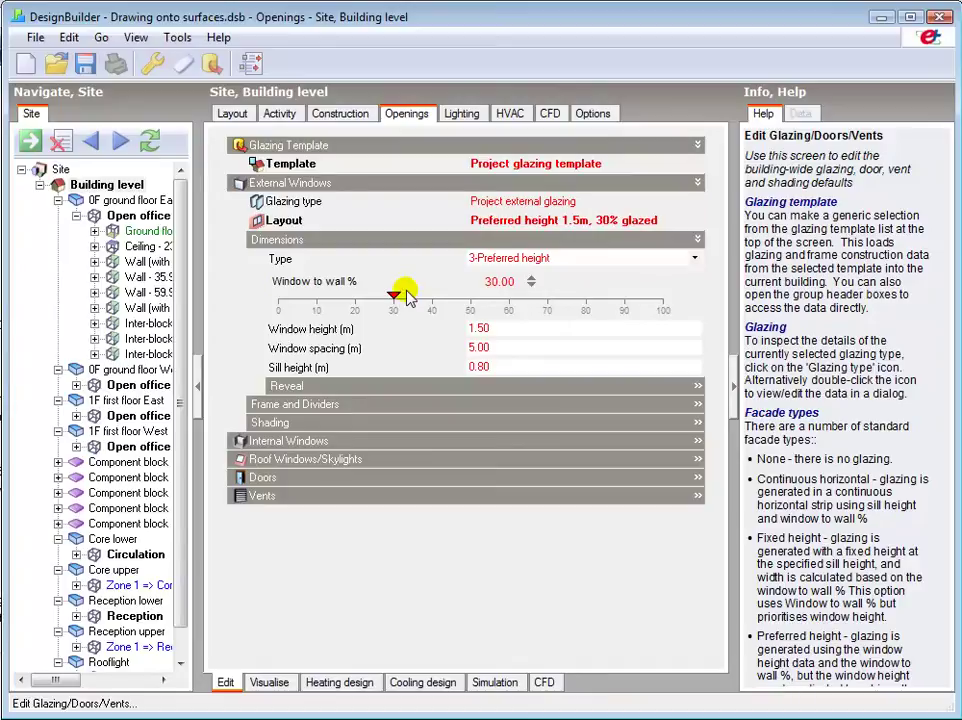
Set the 0F ground floor East block's External Windows type to 0-None.
left_click(694, 259)
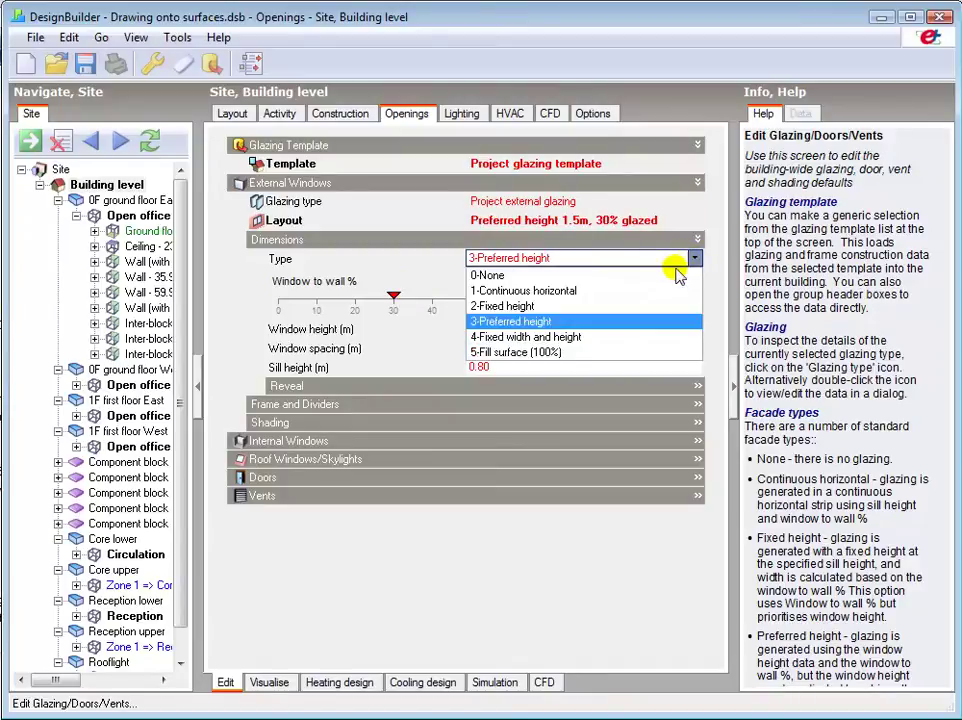
key("Up")
key("Up")
key("Up")
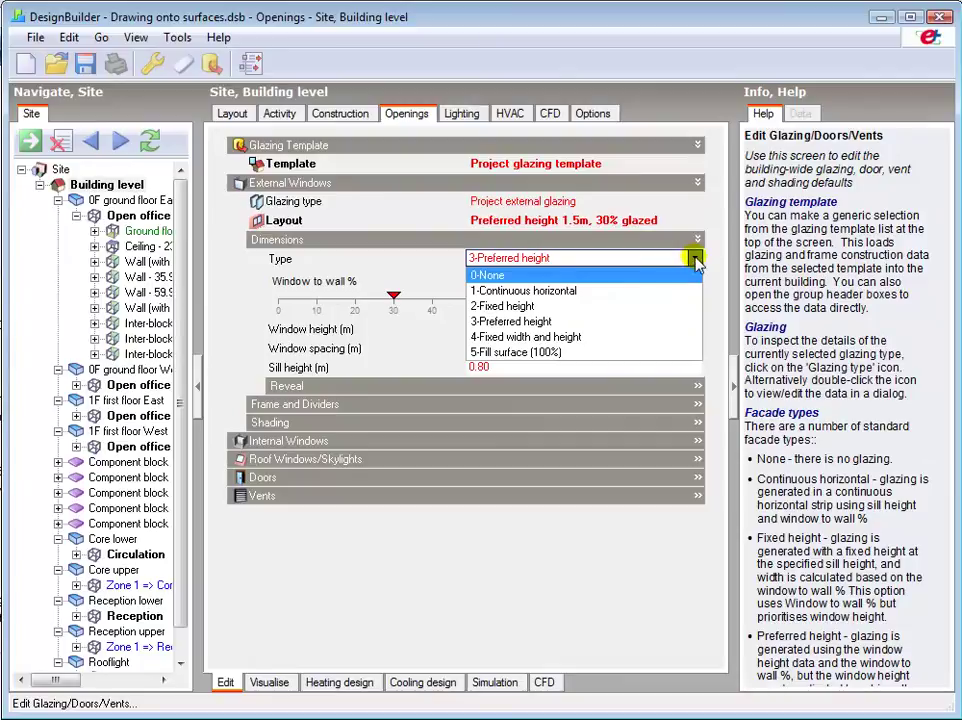
left_click(695, 260)
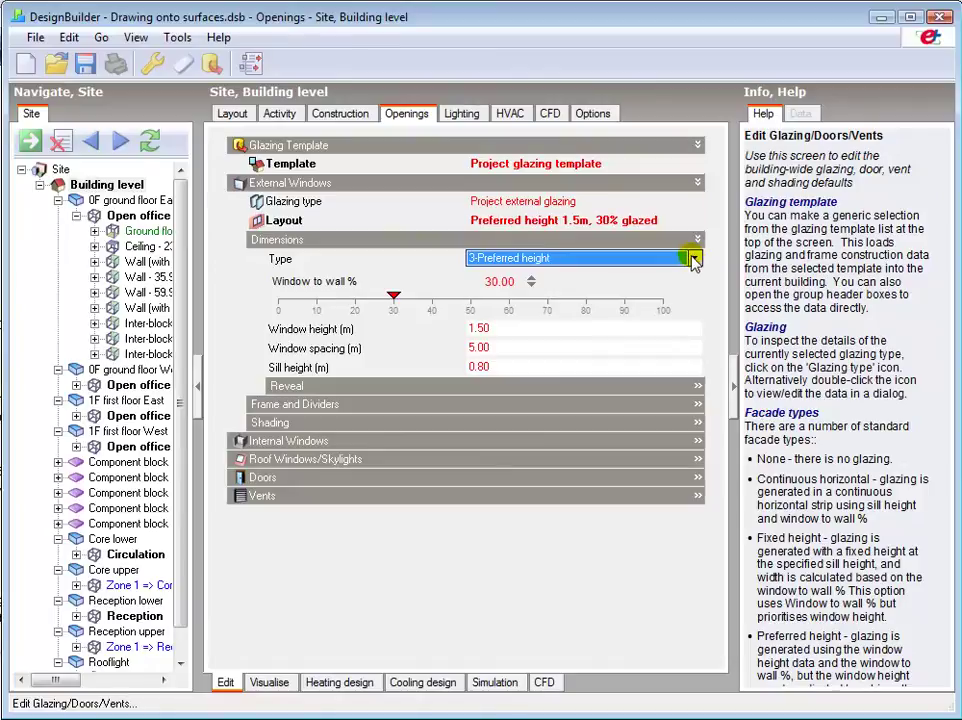
left_click(134, 200)
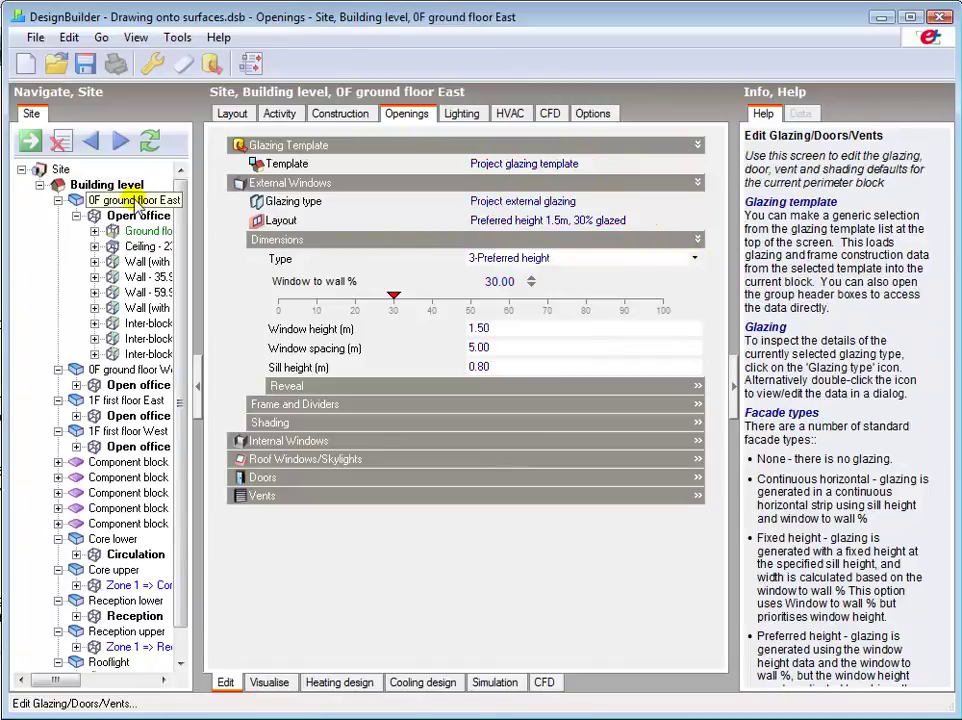
left_click(690, 258)
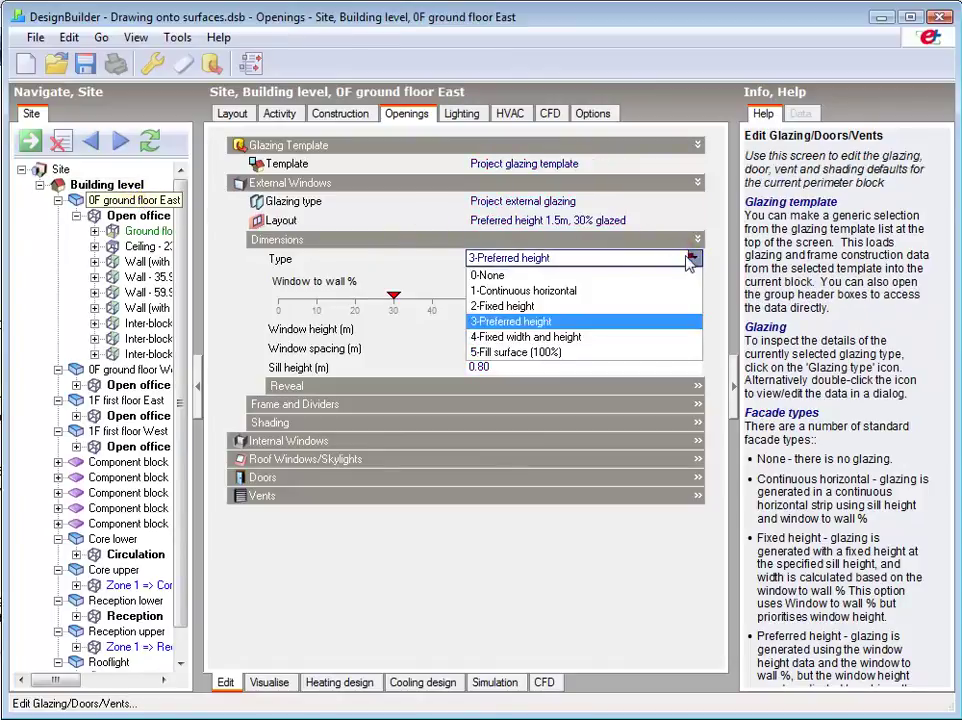
left_click(568, 276)
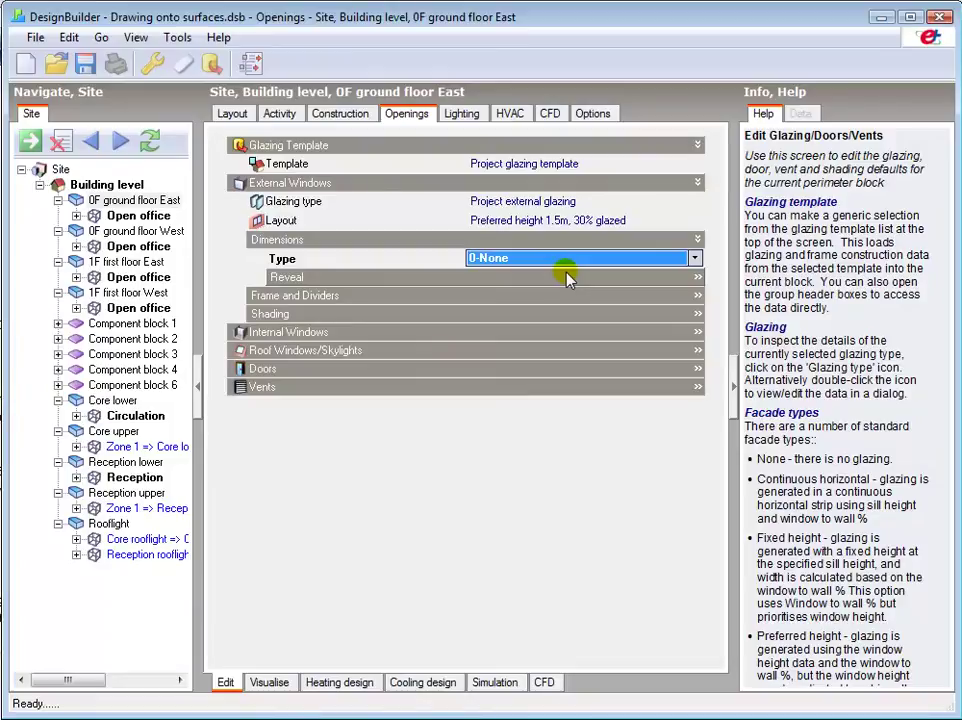
Return to the building level and orbit the model to view its other side.
left_click(233, 116)
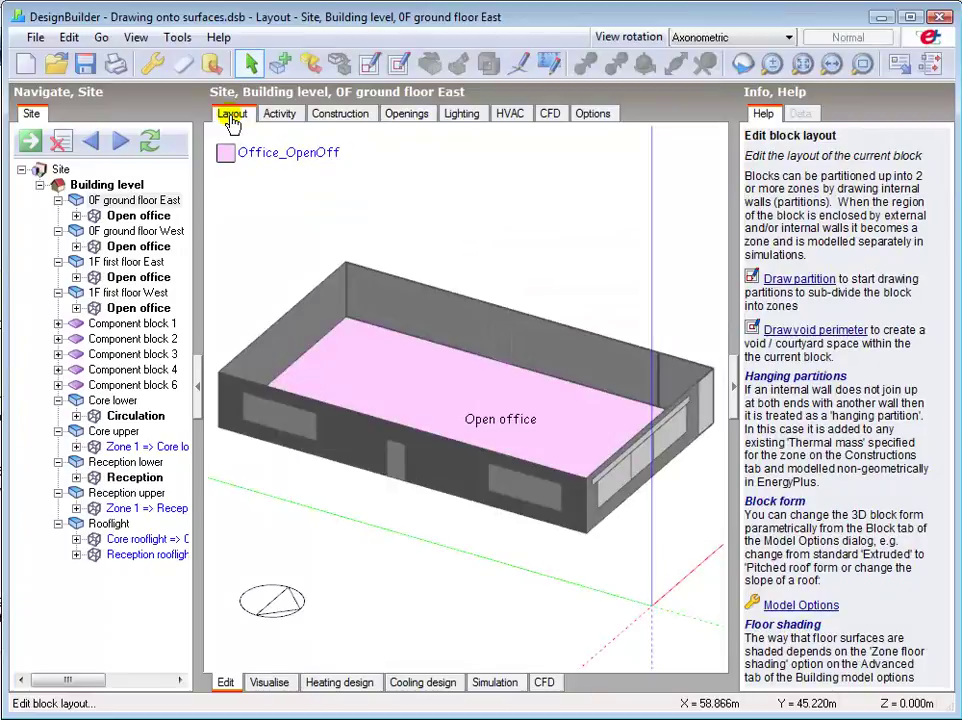
left_click(112, 189)
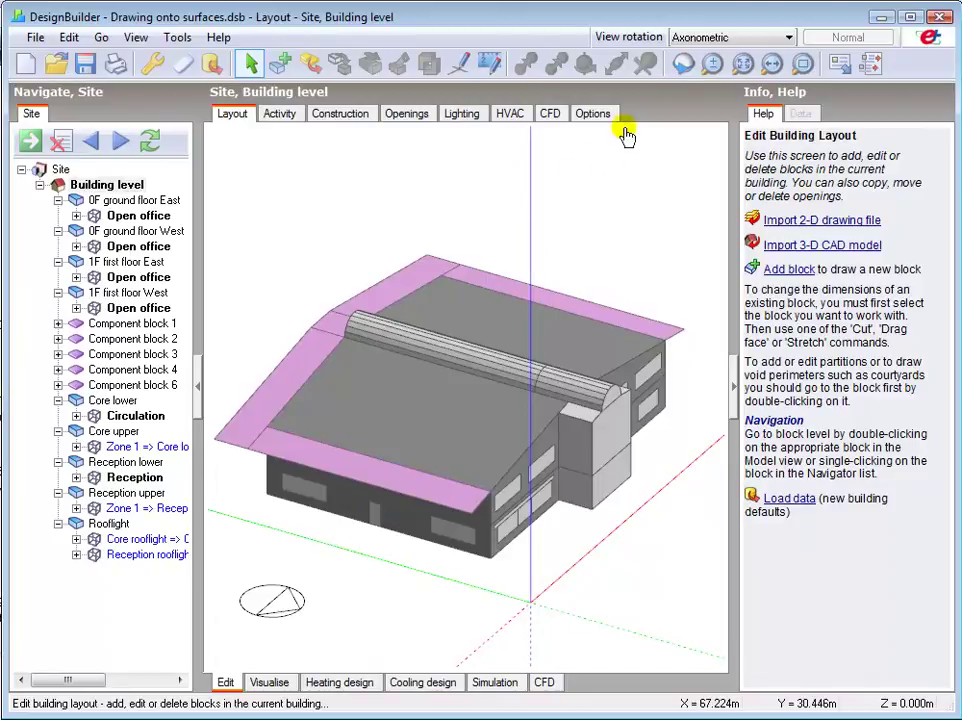
left_click(683, 63)
left_click_drag(318, 399, 631, 389)
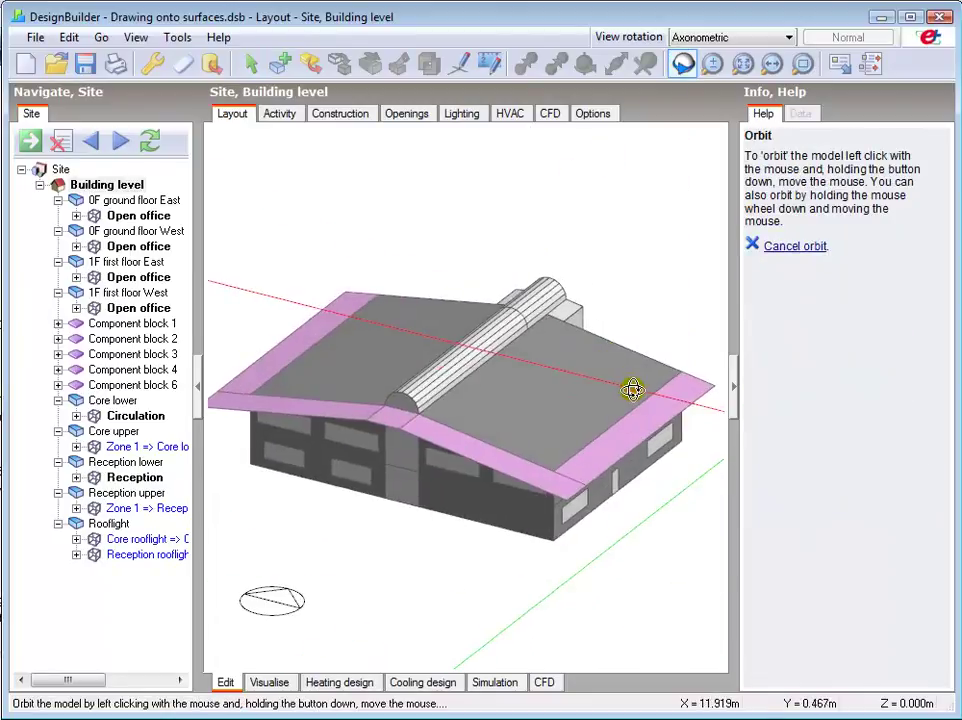
right_click(493, 515)
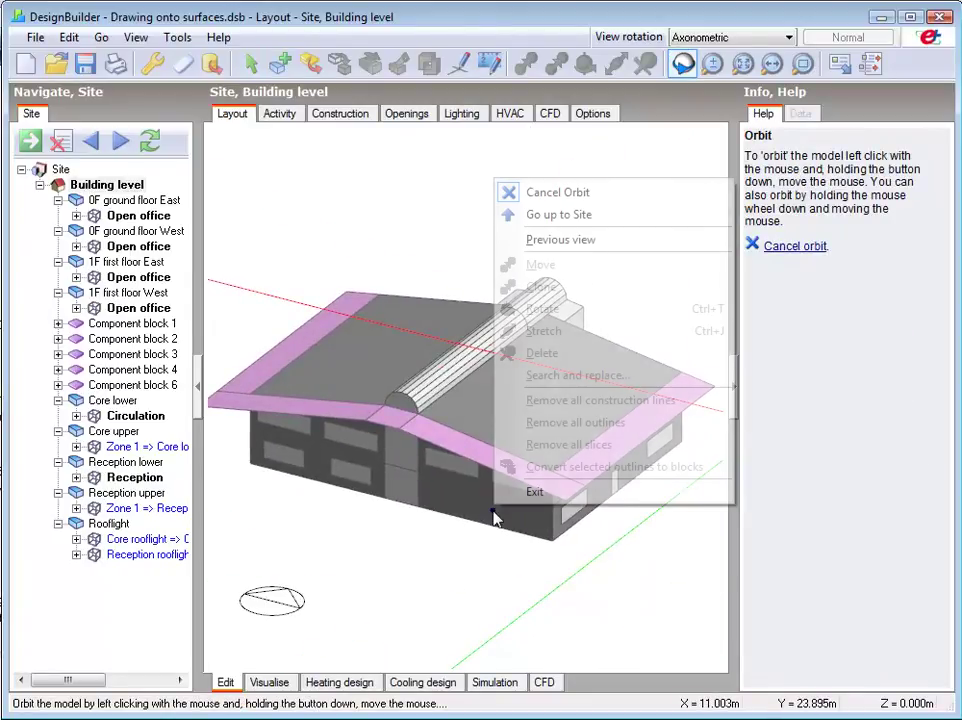
left_click(552, 194)
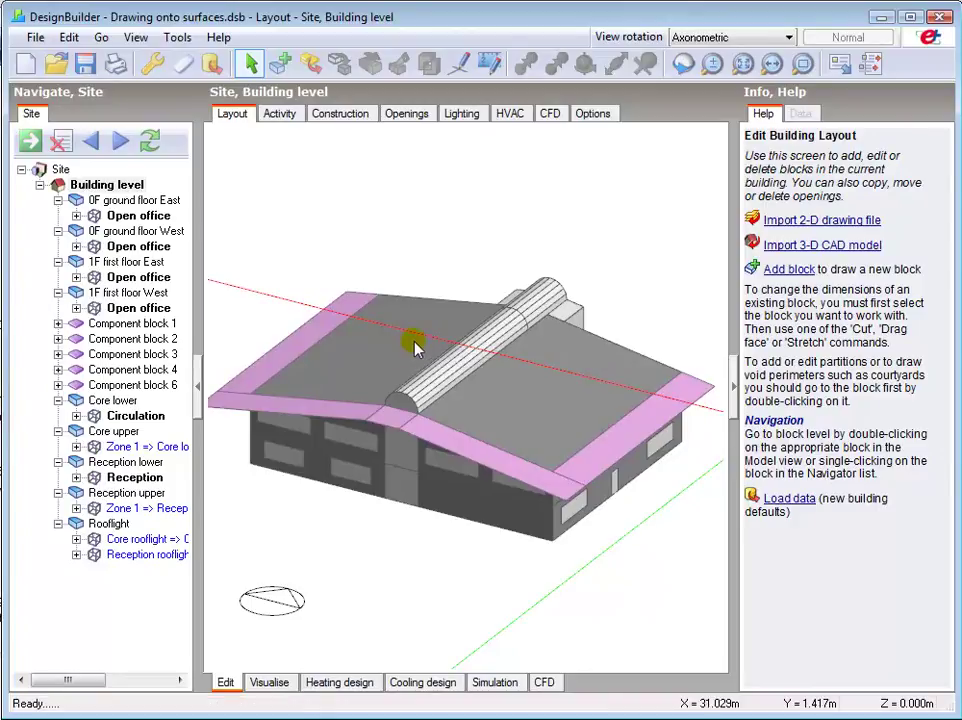
Switch the view rotation to Axonometric and select the ground-floor east wall.
left_click(708, 37)
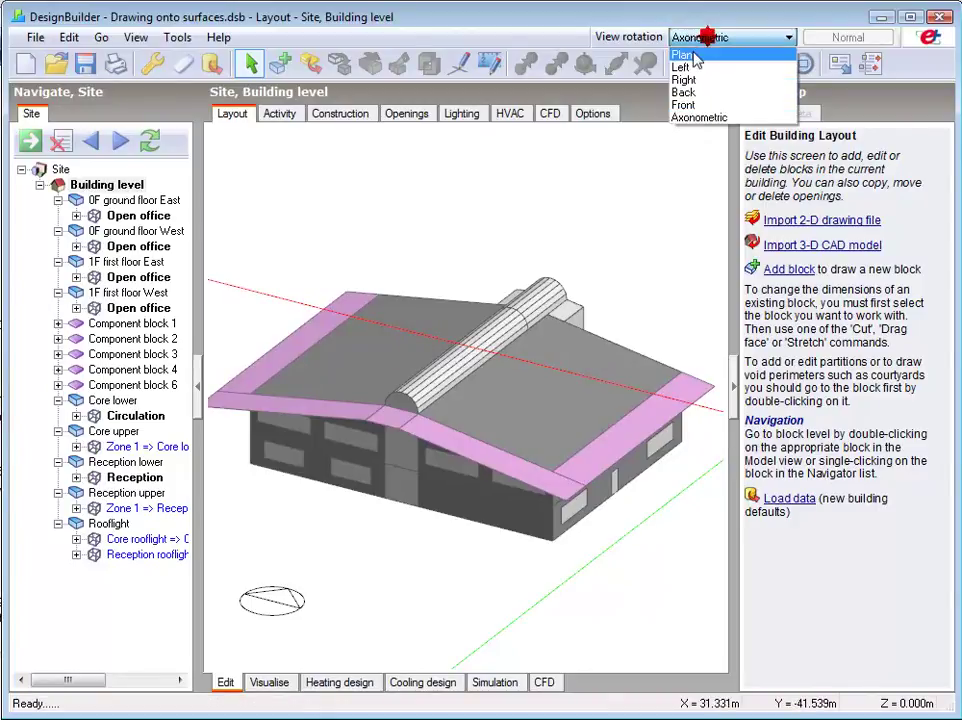
left_click(700, 117)
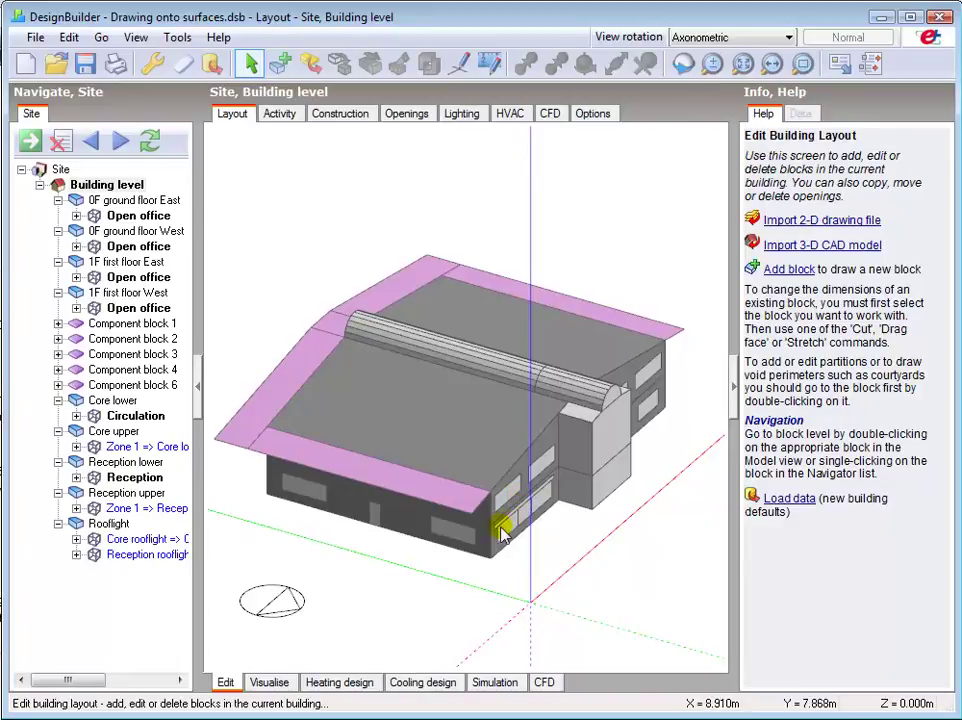
left_click(452, 536)
Use Clear data on the ground-floor East wall to remove its custom openings.
double_click(450, 533)
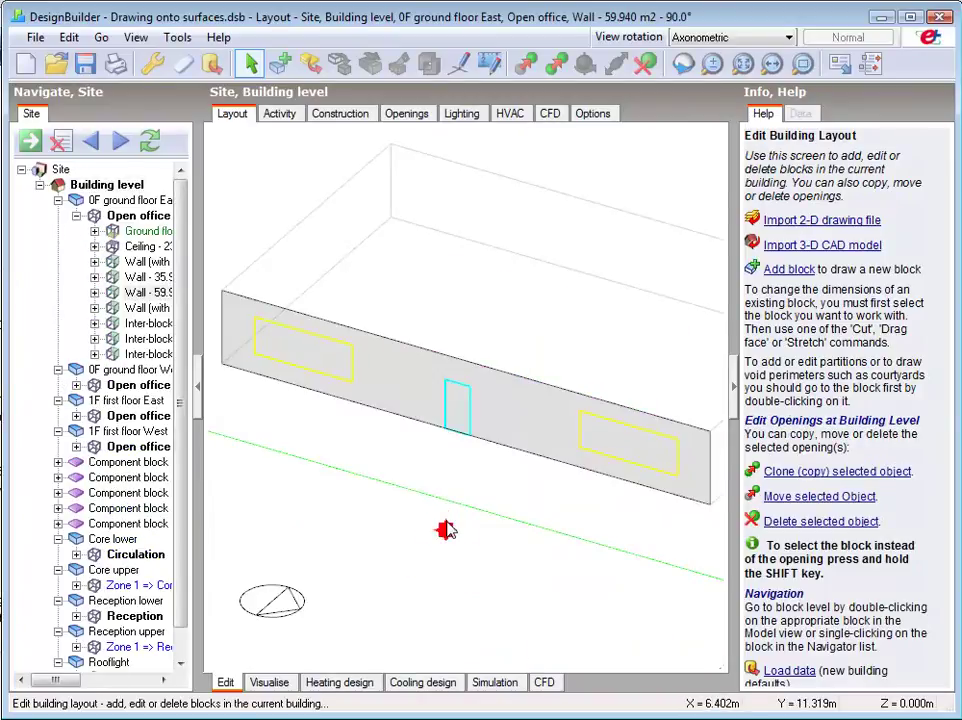
left_click(182, 64)
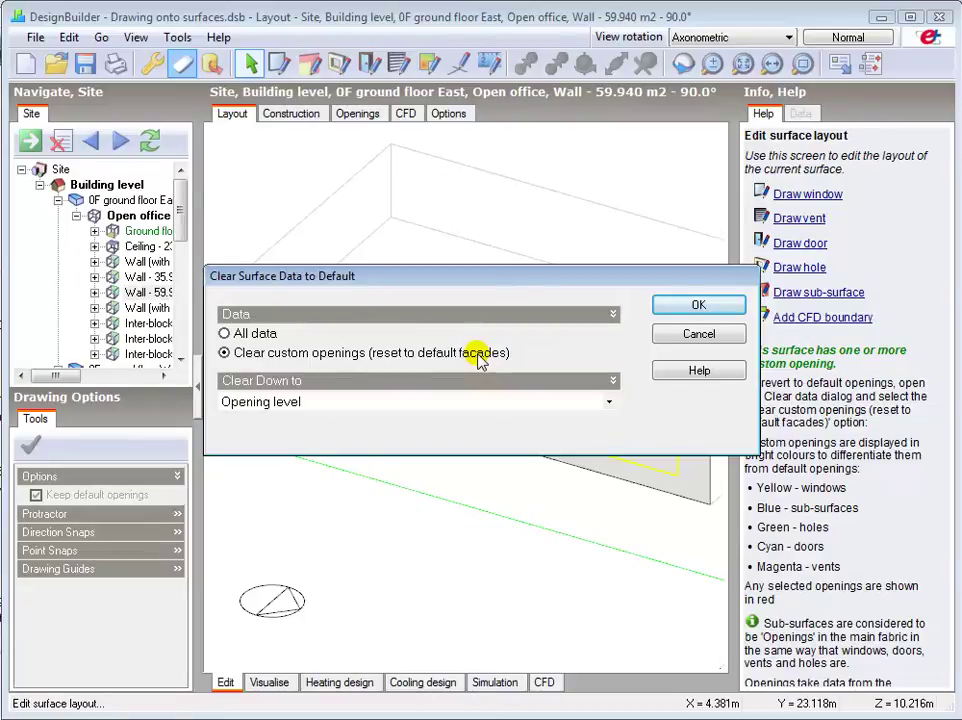
left_click(688, 306)
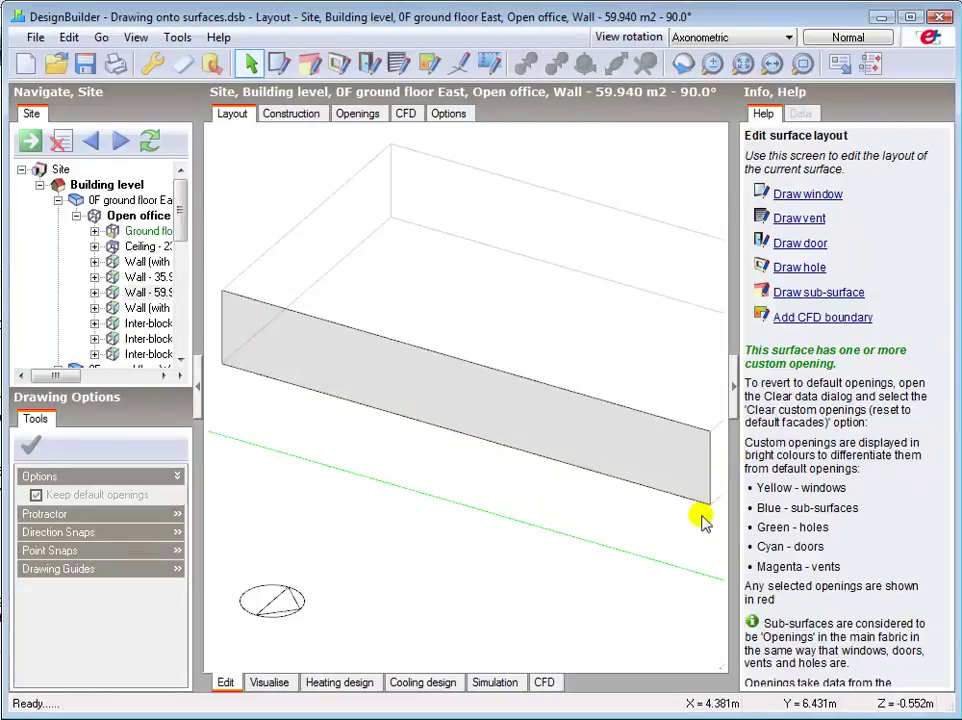
Draw a 1-Polygon window with a 2-Arc top and straight sides mid-wall.
left_click(277, 64)
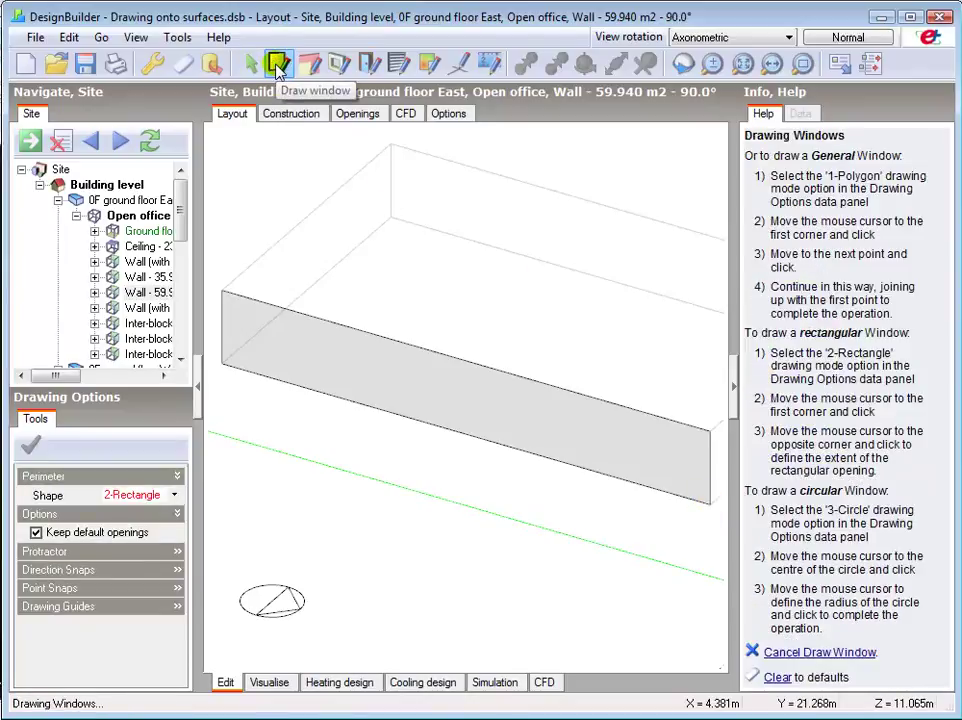
left_click(175, 494)
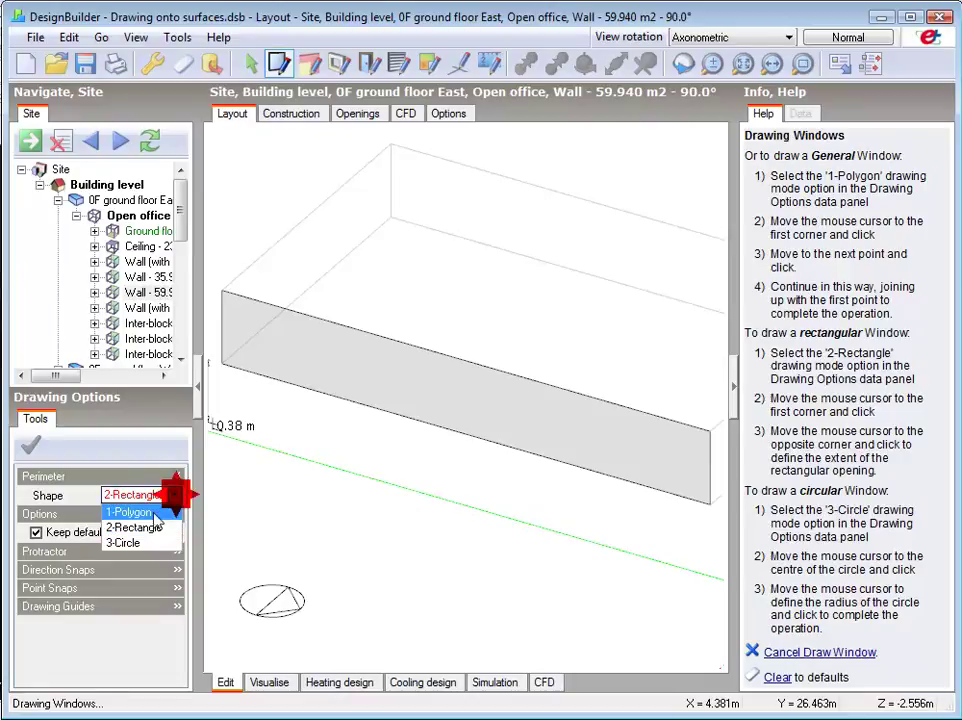
left_click(150, 513)
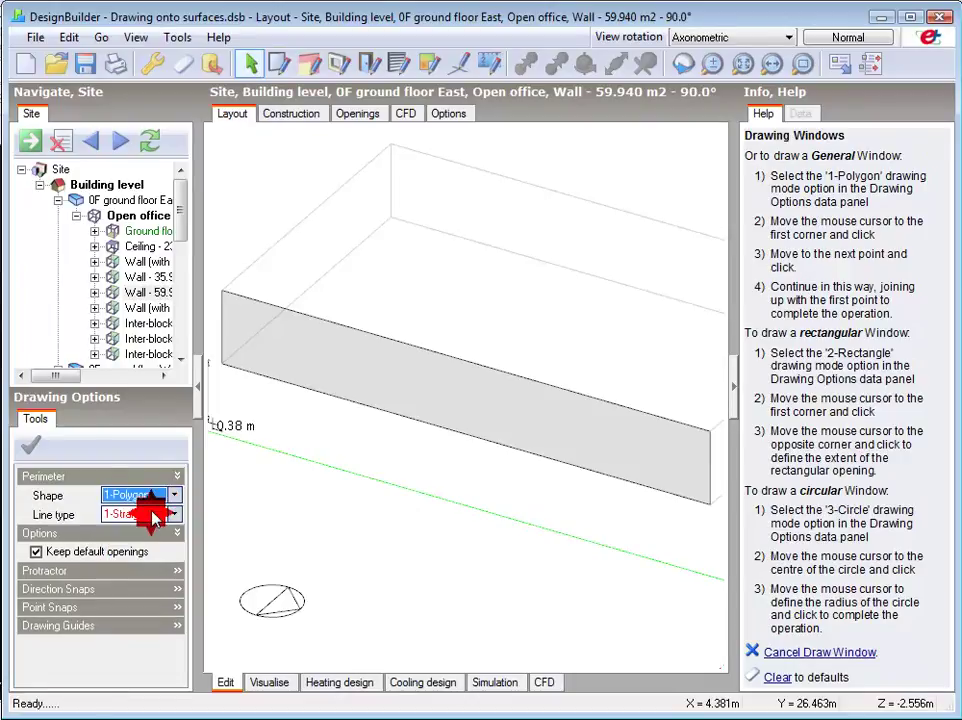
left_click(437, 390)
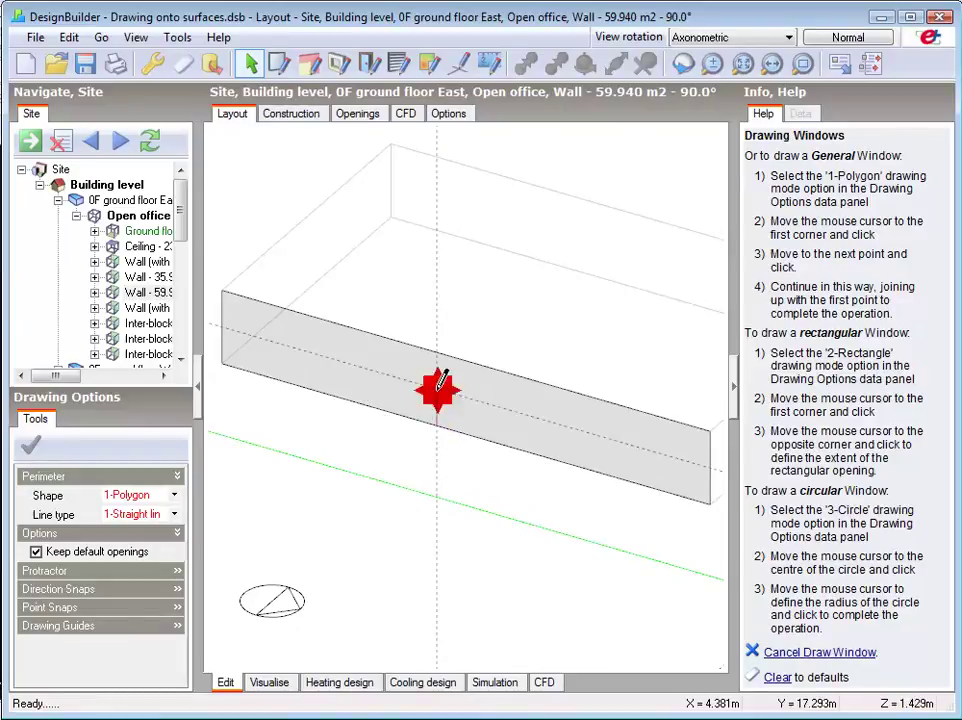
left_click(130, 514)
left_click(125, 548)
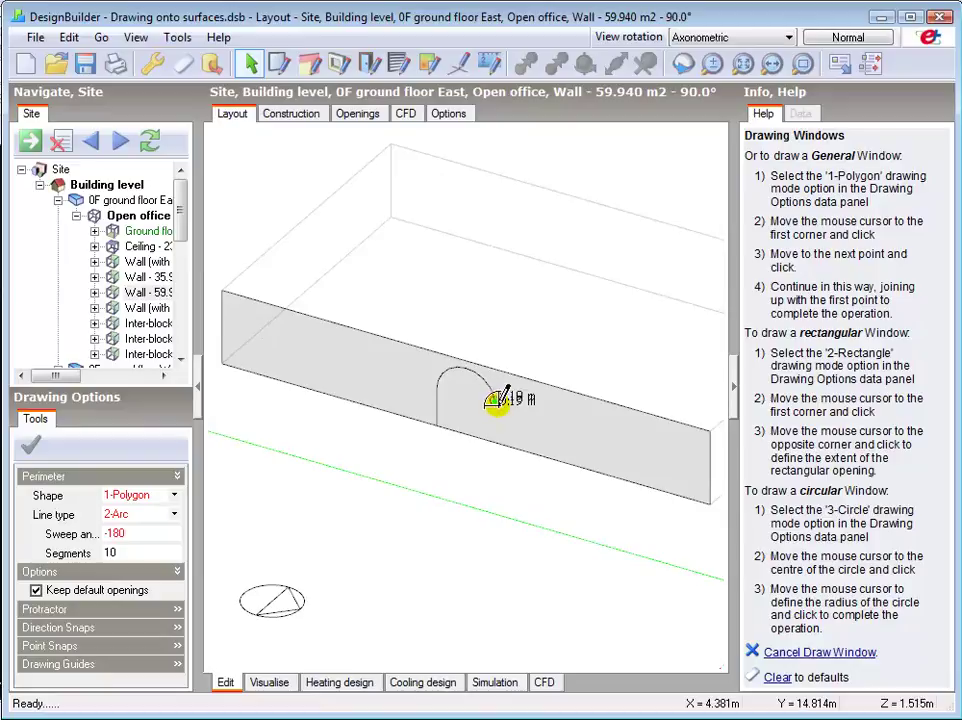
left_click(492, 400)
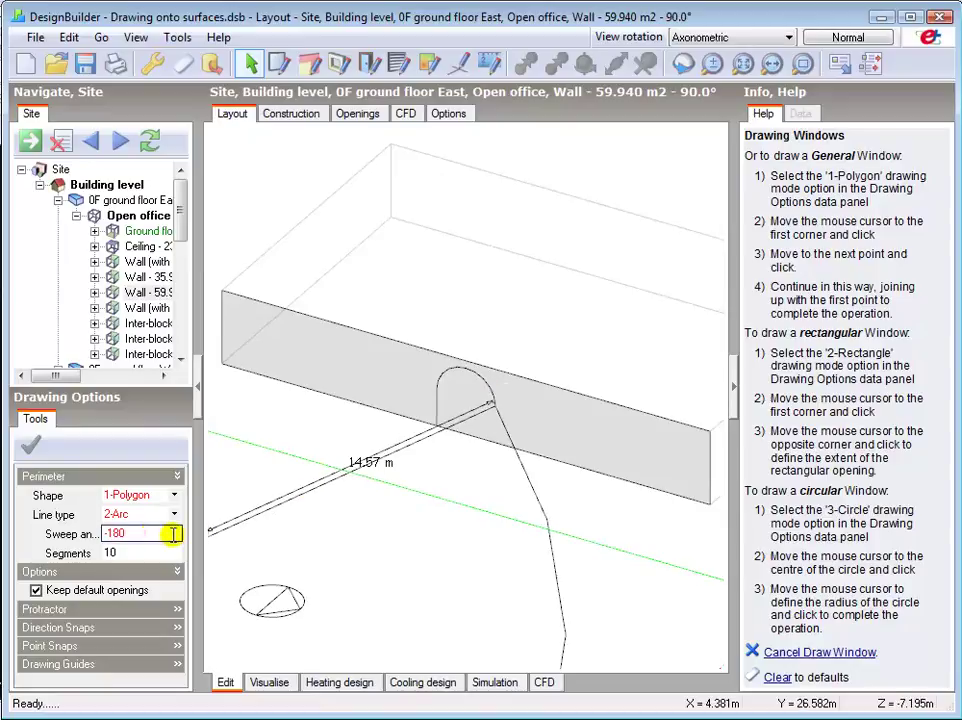
left_click(142, 514)
left_click(142, 531)
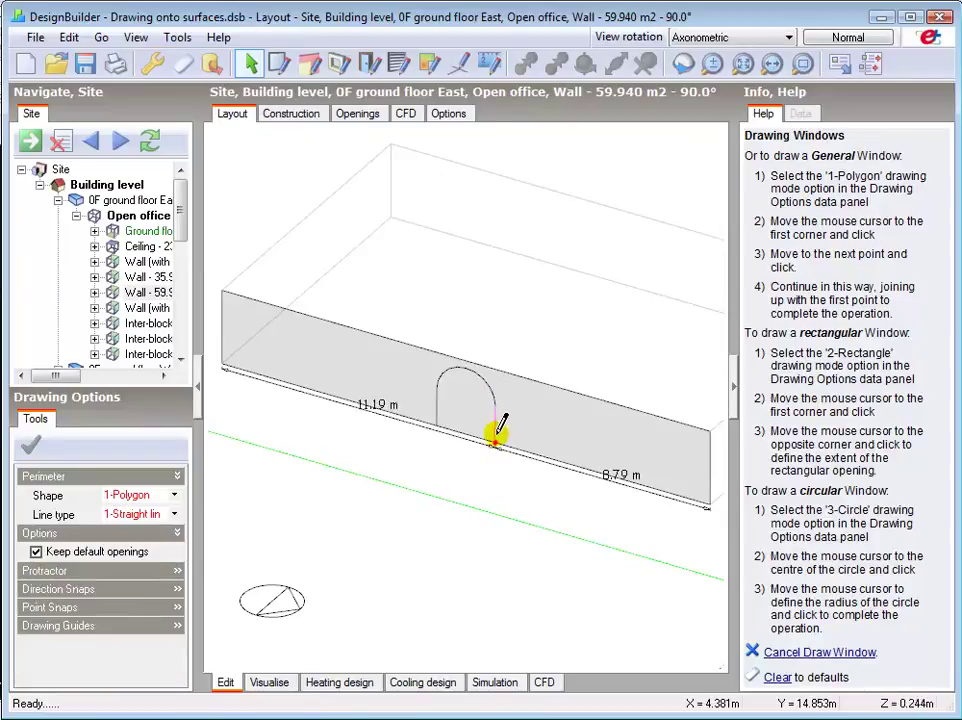
left_click(440, 421)
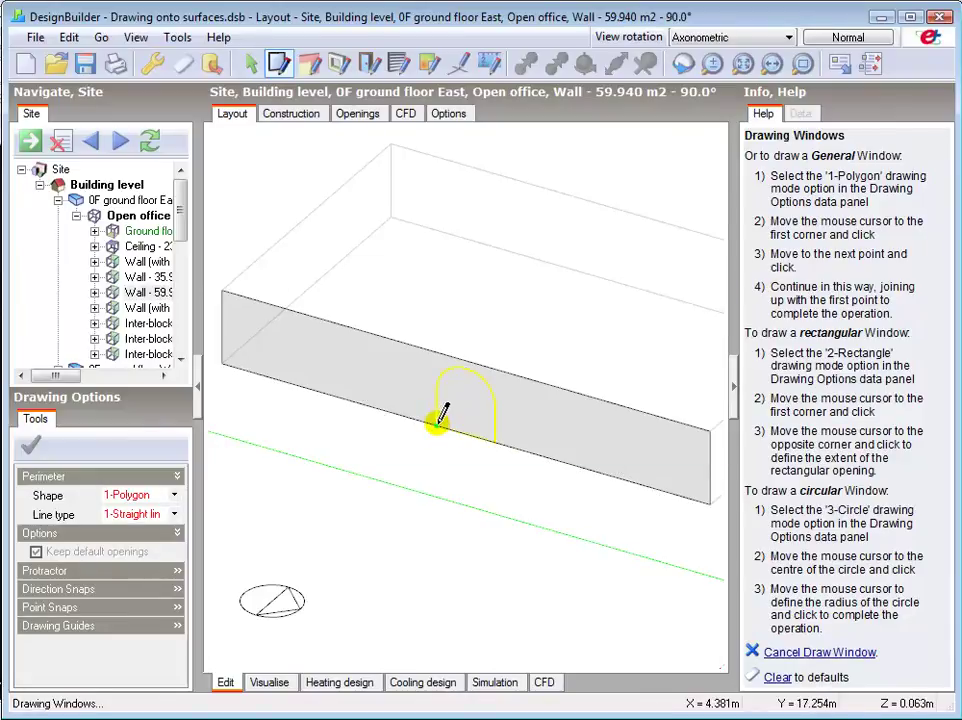
Draw a long 2-Rectangle window across the left part of the wall.
left_click(135, 495)
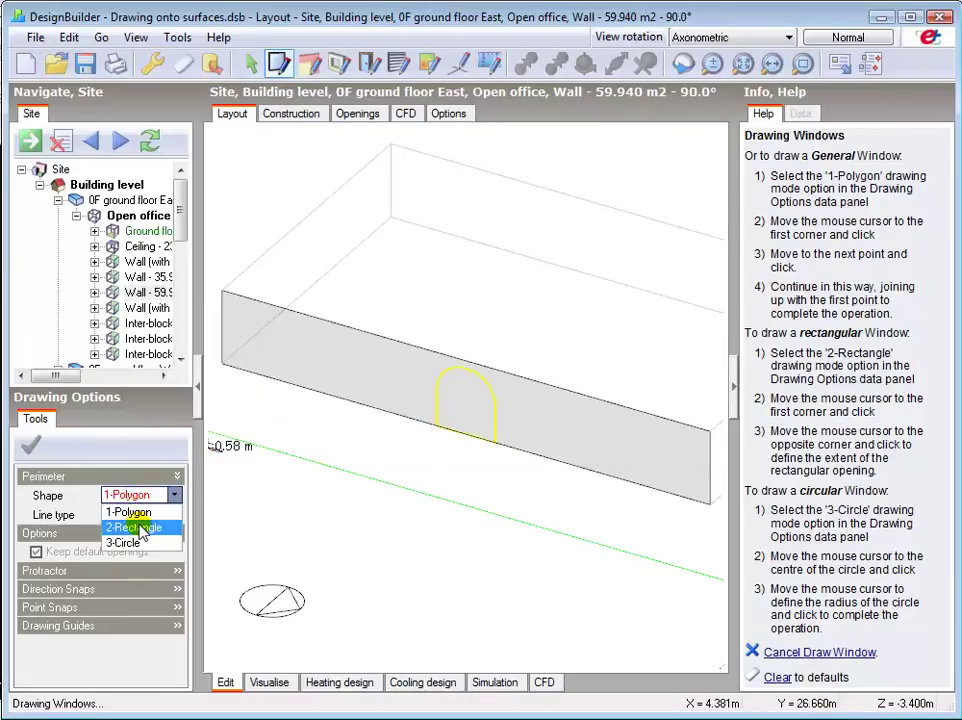
left_click(138, 528)
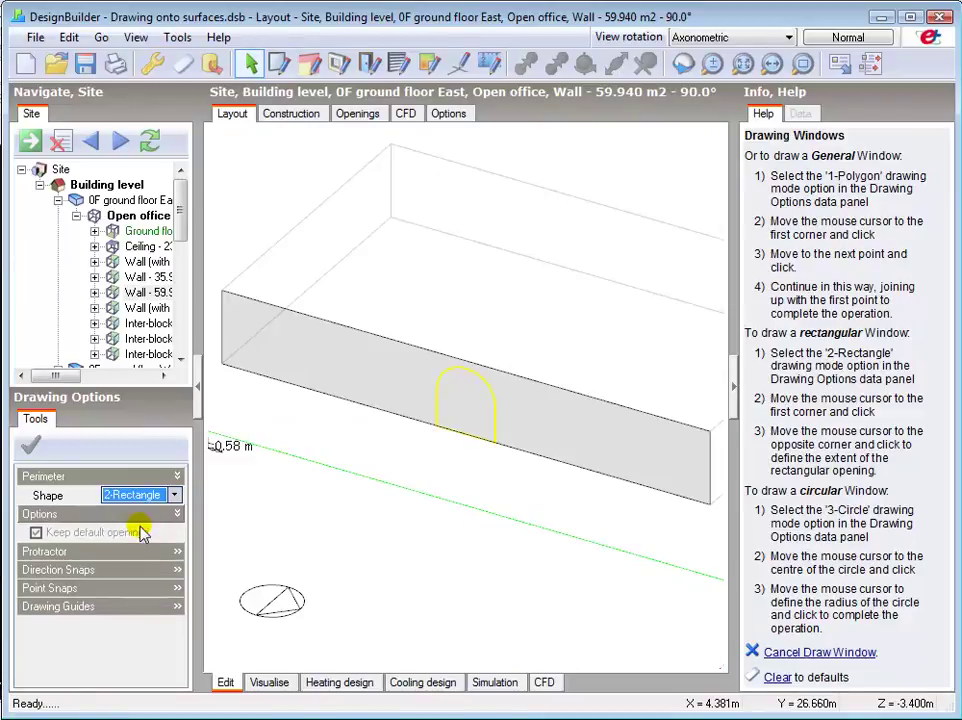
left_click(222, 362)
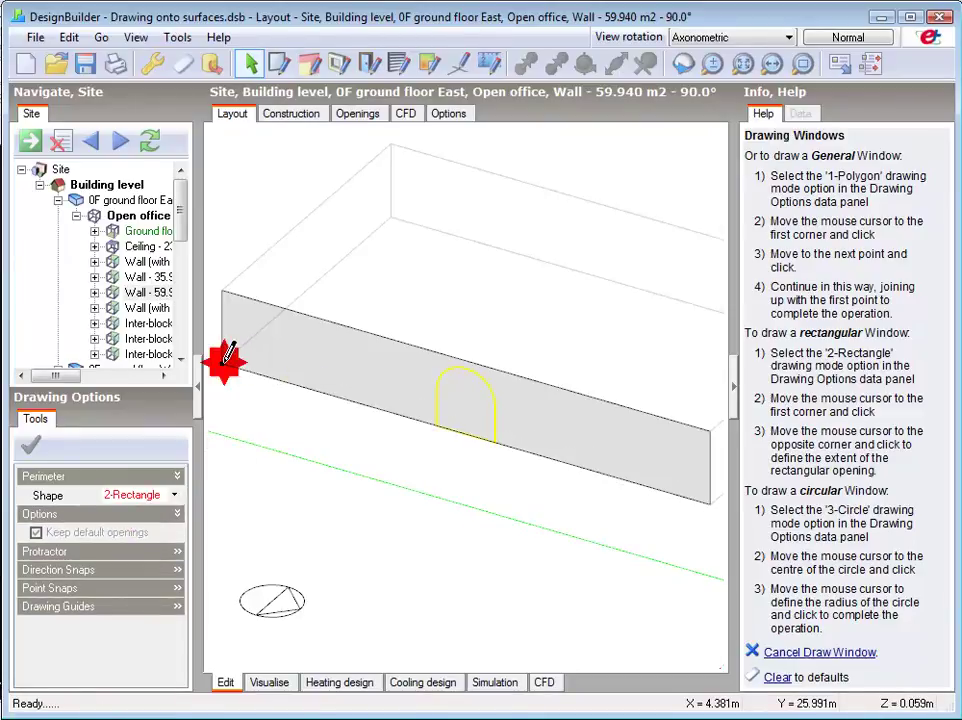
left_click(425, 357)
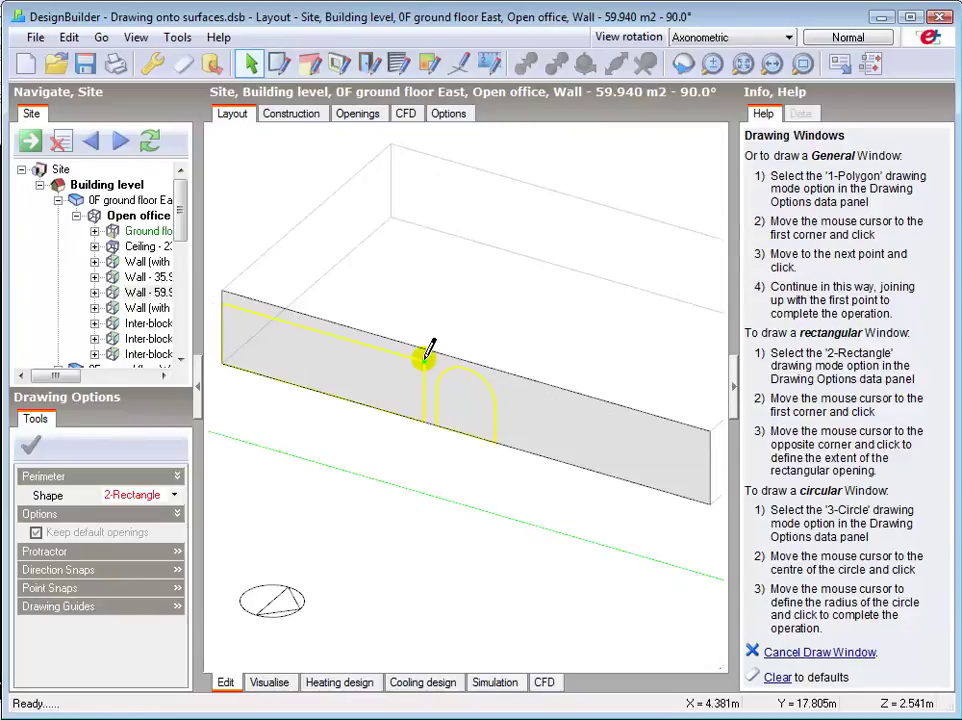
Add a 3-Circle window just right of the arched window.
left_click(143, 496)
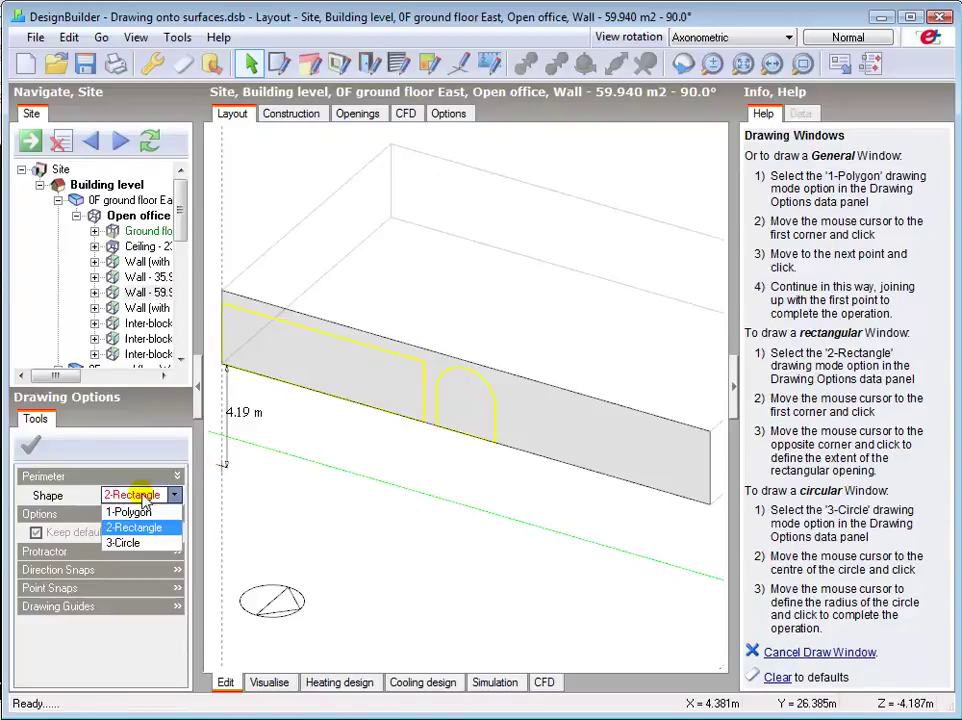
left_click(125, 542)
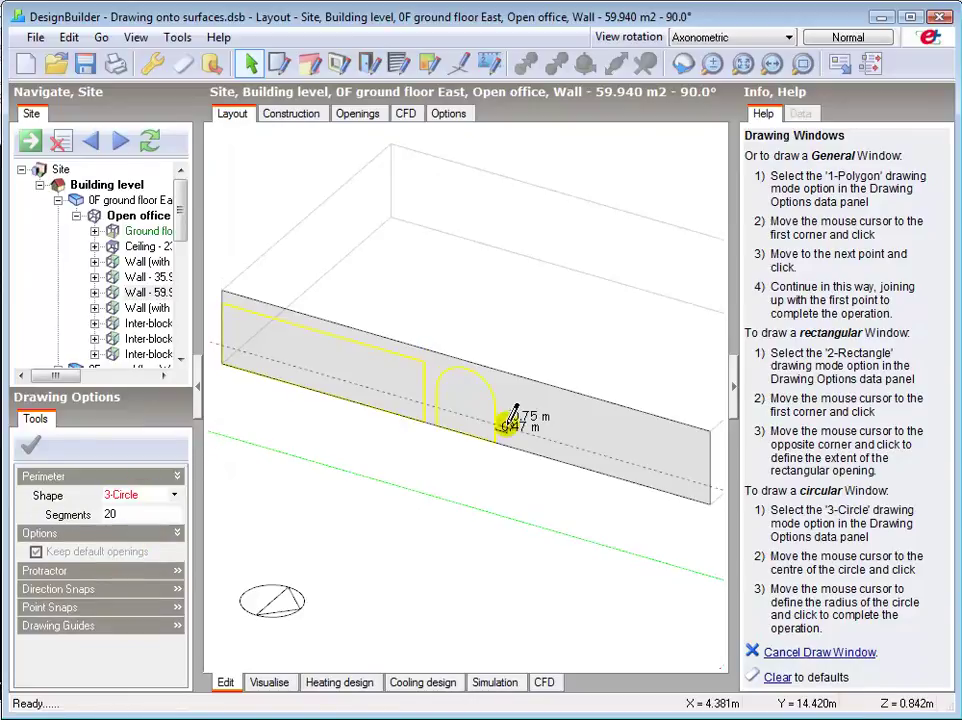
left_click(503, 422)
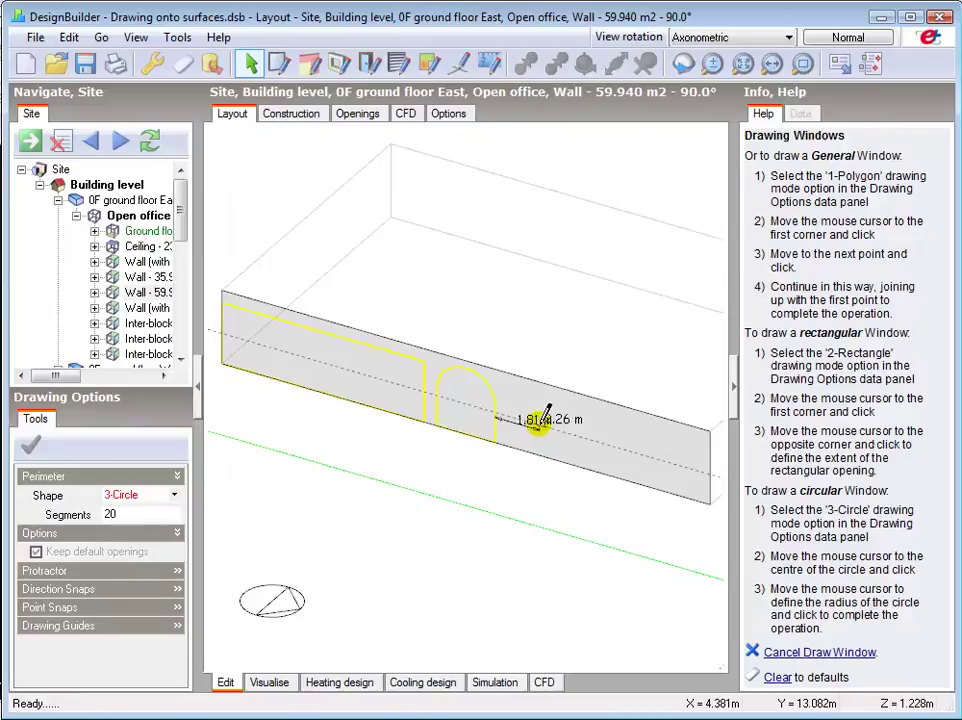
key("Escape")
left_click(538, 423)
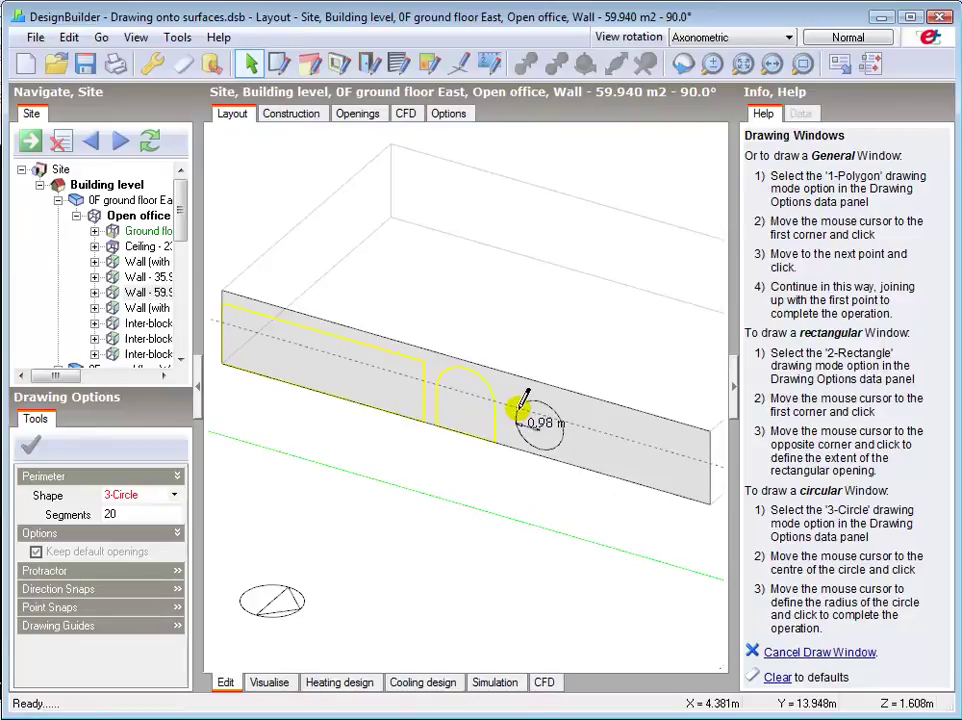
left_click(518, 396)
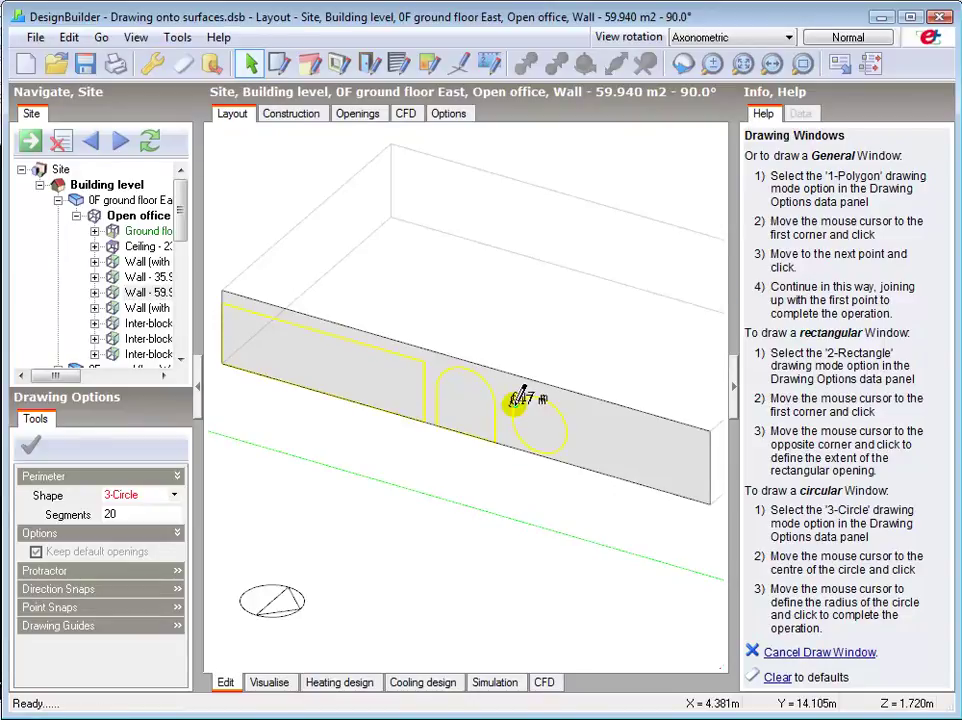
Choose the 1-Polygon shape and draw construction guide lines near the wall's right end.
left_click(174, 495)
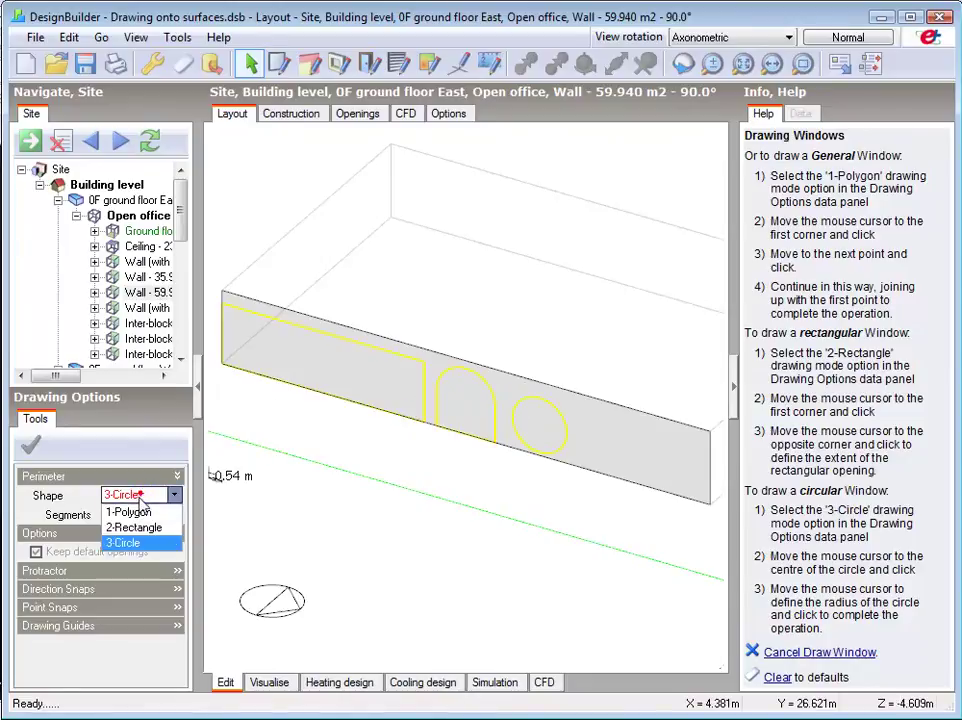
left_click(133, 512)
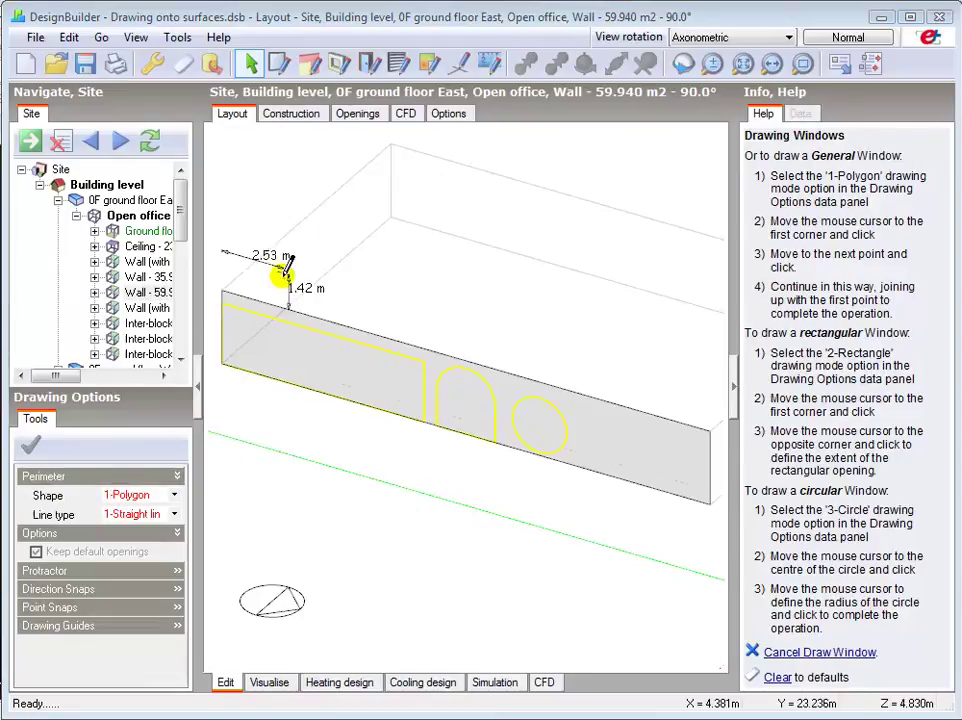
left_click(458, 62)
left_click(585, 436)
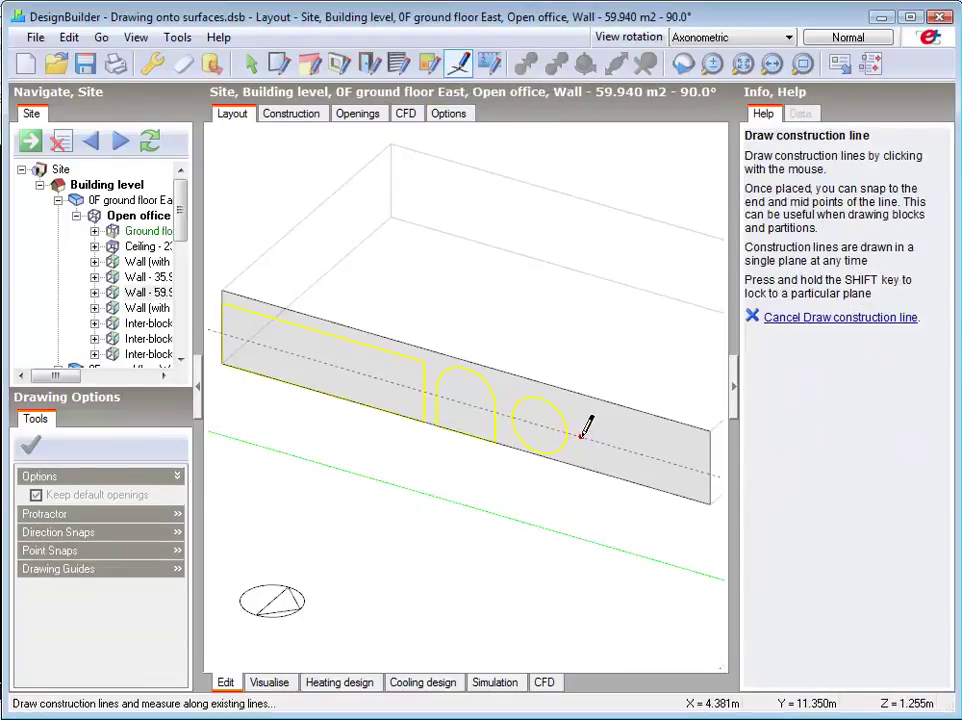
left_click(697, 461)
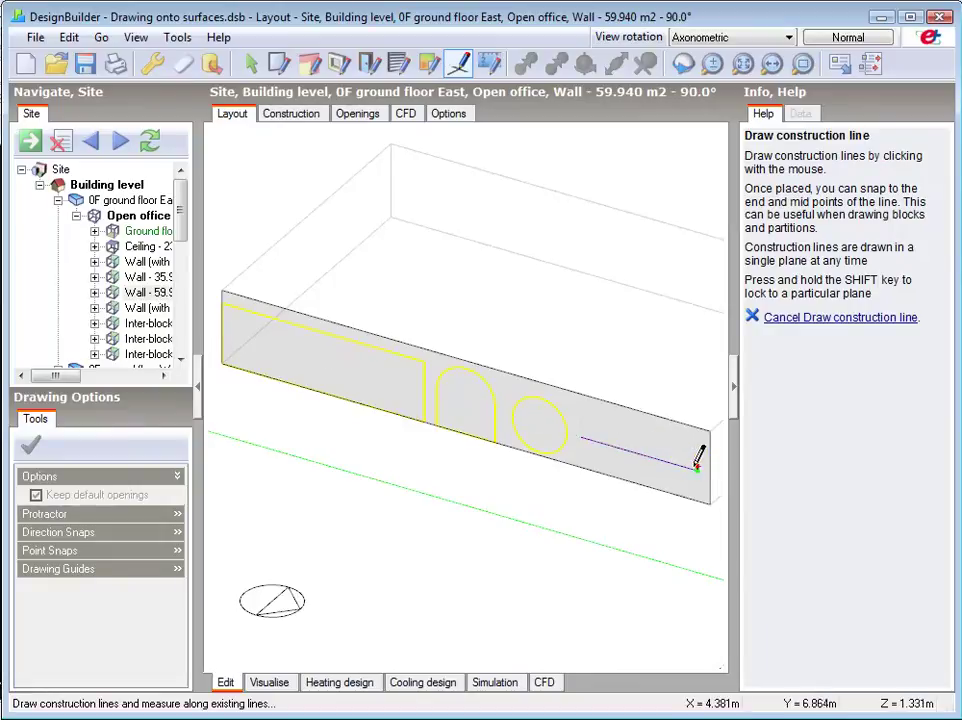
left_click(638, 449)
left_click(636, 428)
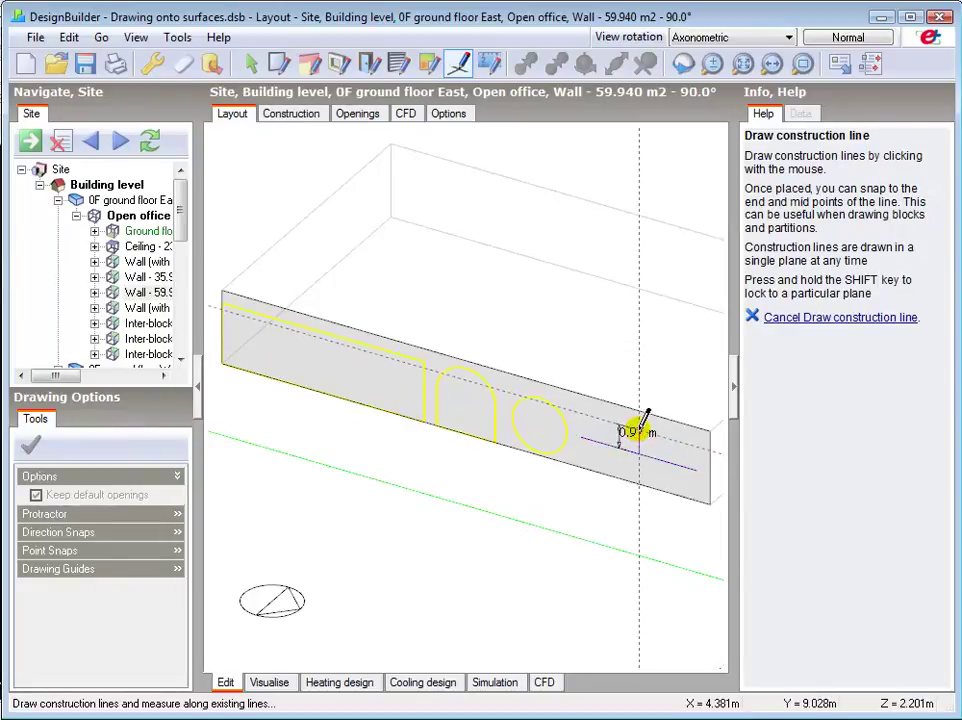
left_click(638, 427)
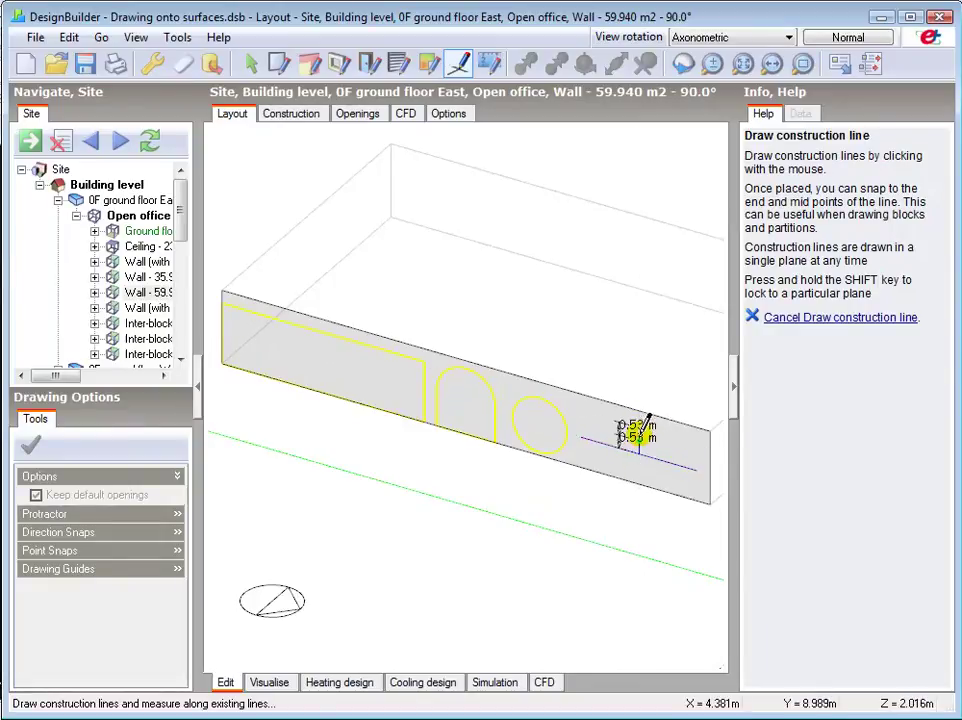
right_click(640, 428)
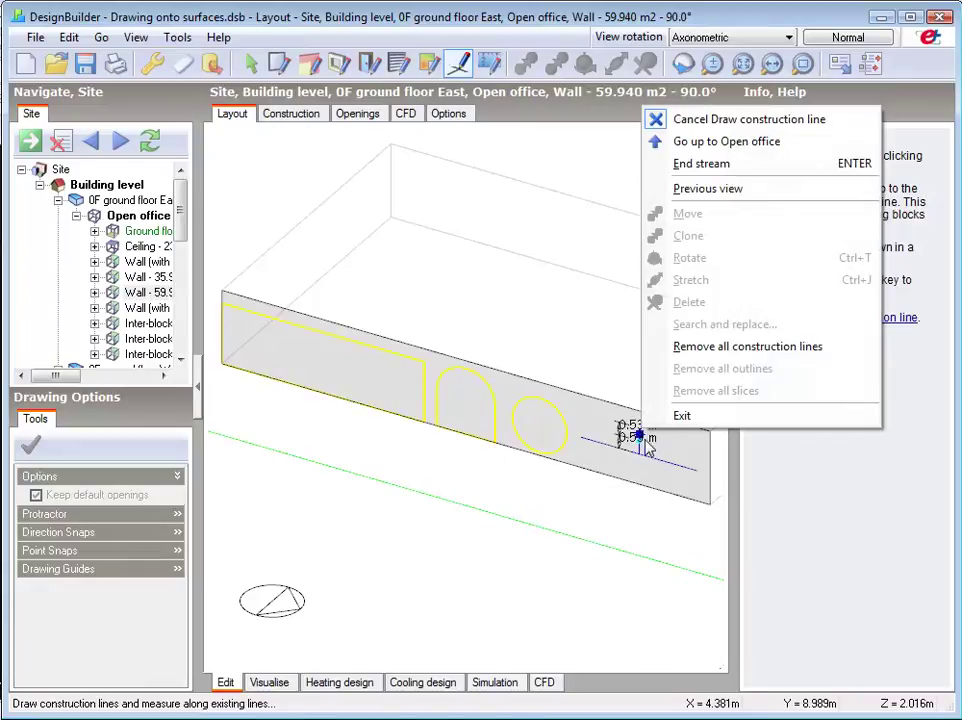
left_click(704, 120)
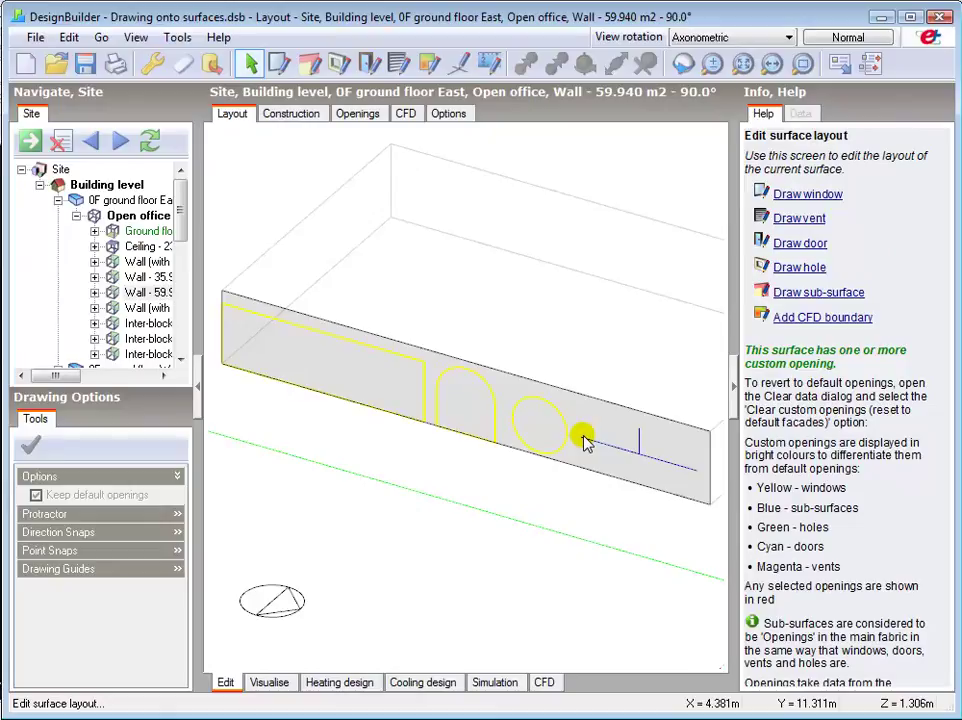
Draw a four-cornered polygon window right of the circular window, closing on its first point.
left_click(279, 65)
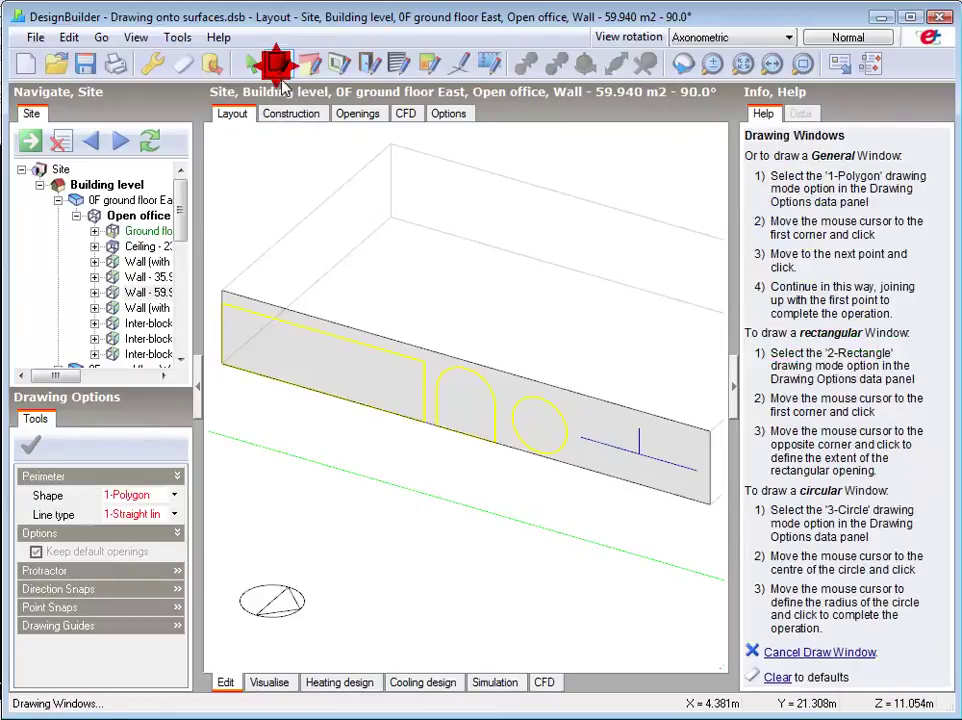
left_click(583, 437)
left_click(640, 428)
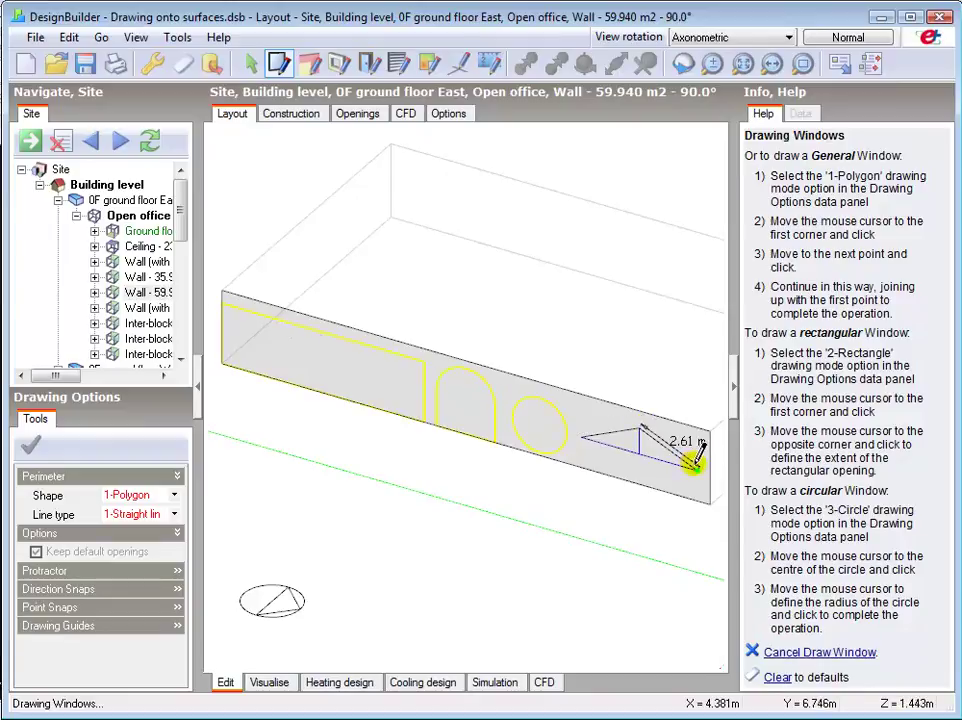
left_click(698, 468)
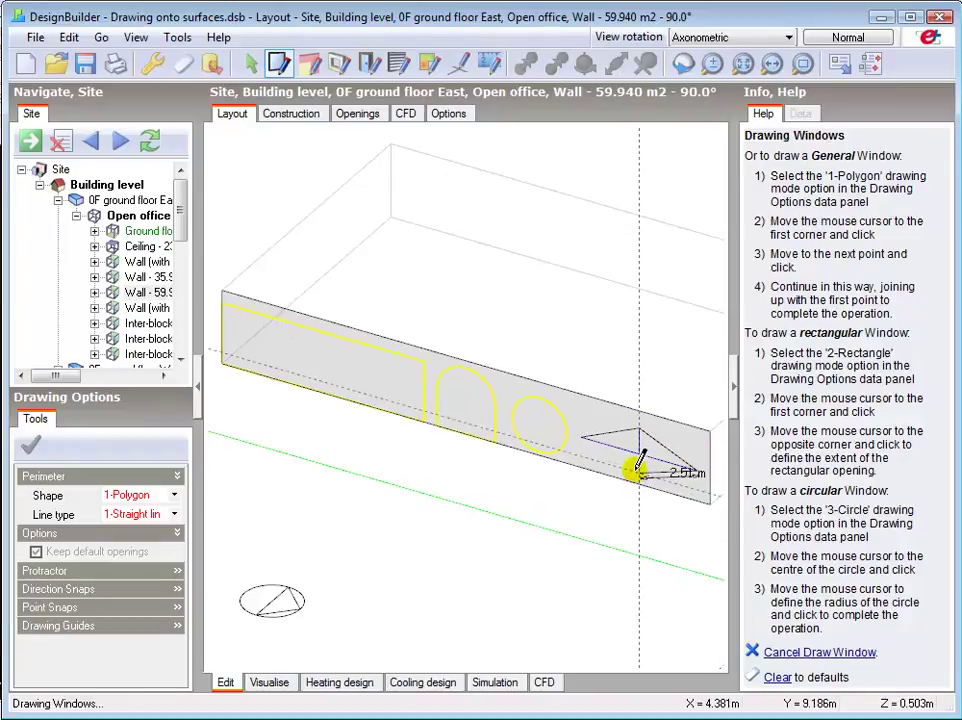
left_click(609, 443)
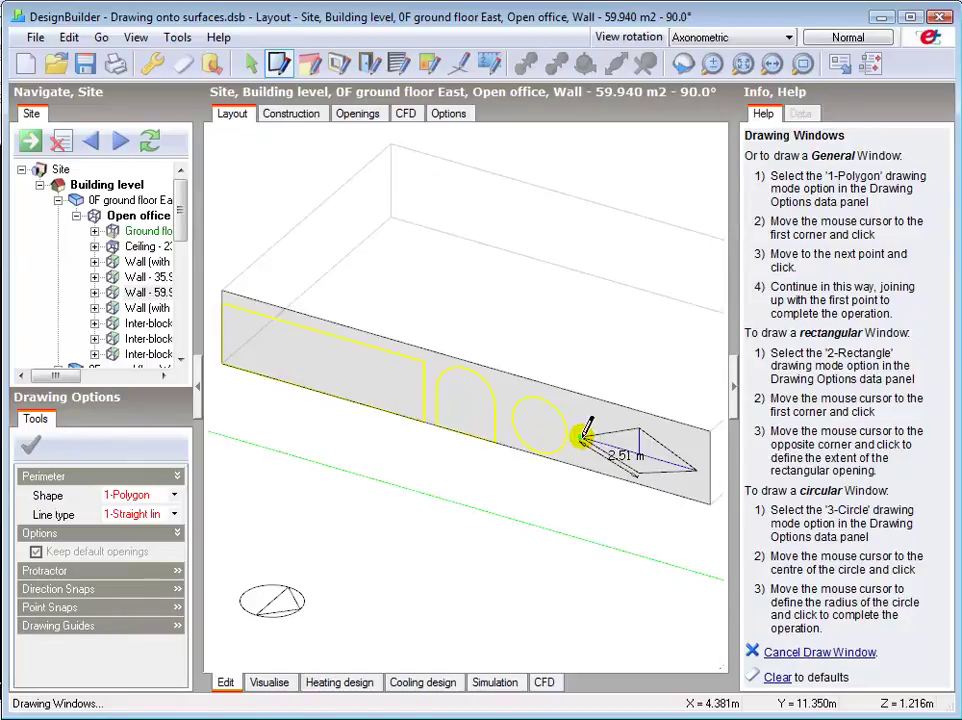
left_click(582, 436)
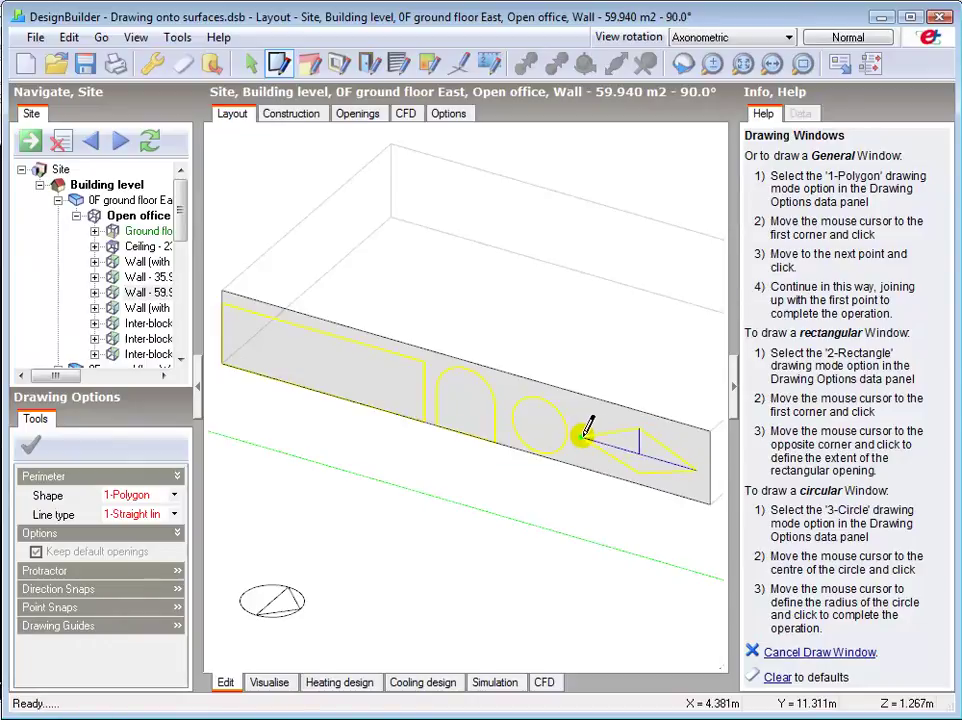
left_click(113, 170)
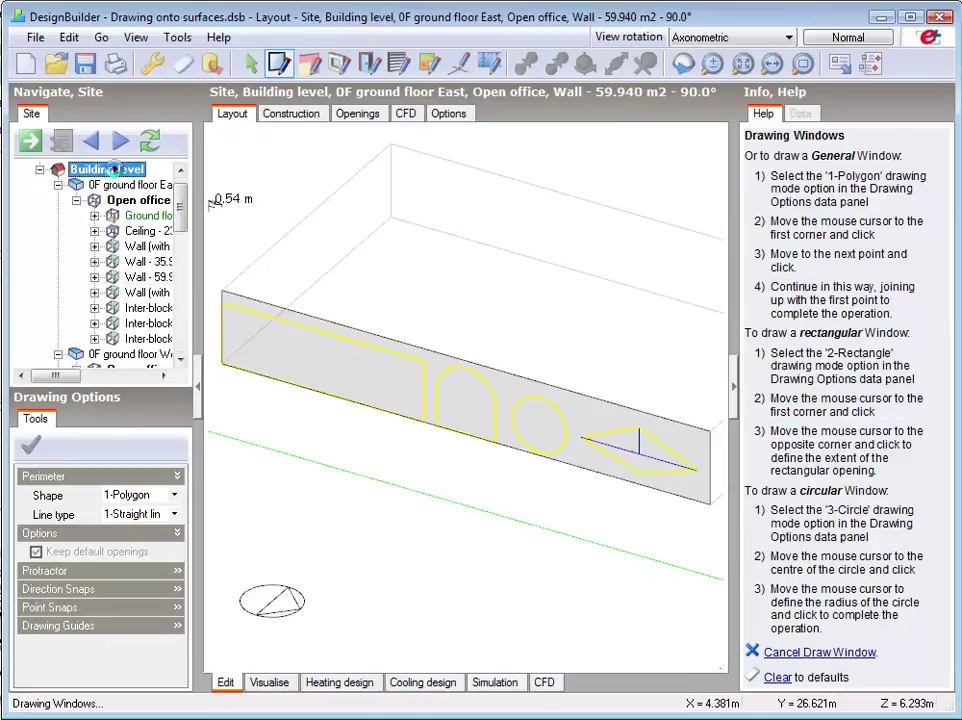
Open the 1F East office roof and draw a 2-Rectangle rooflight on it.
double_click(395, 402)
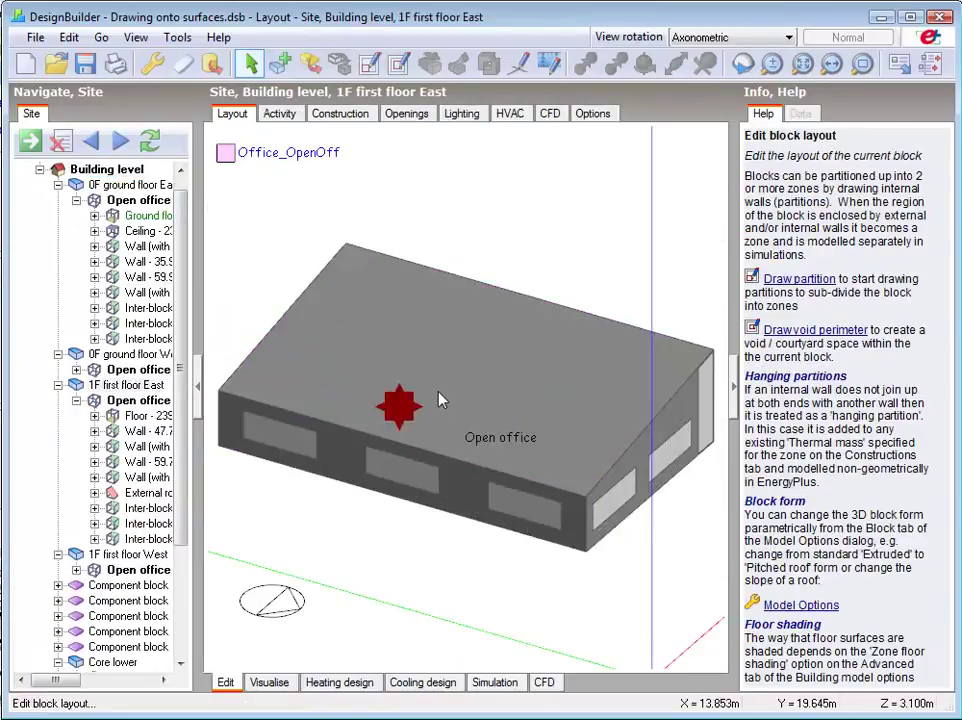
double_click(442, 392)
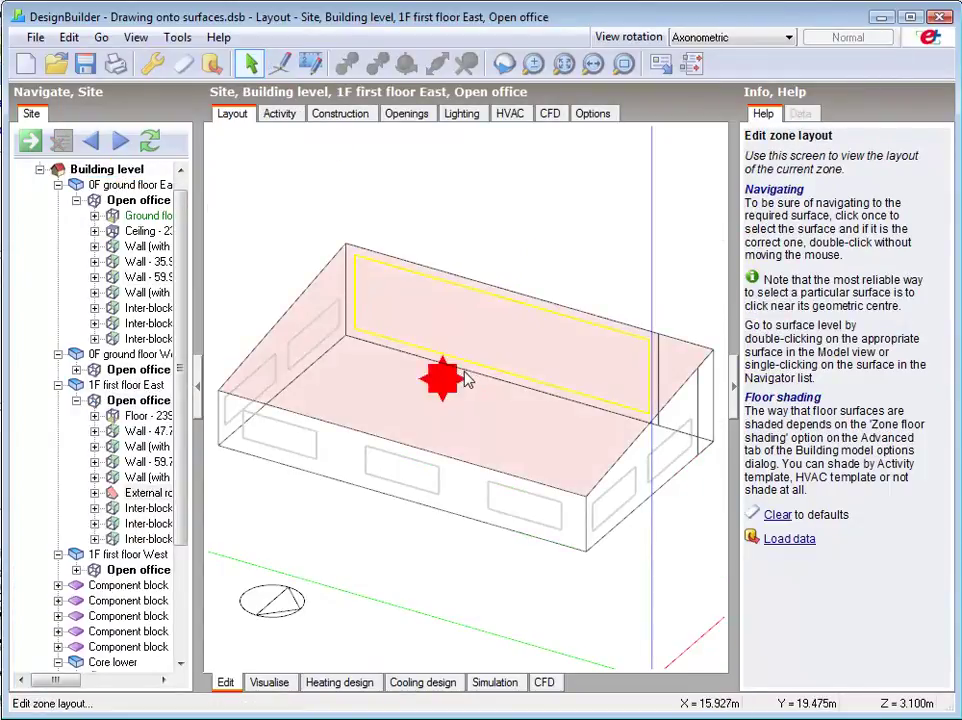
double_click(457, 380)
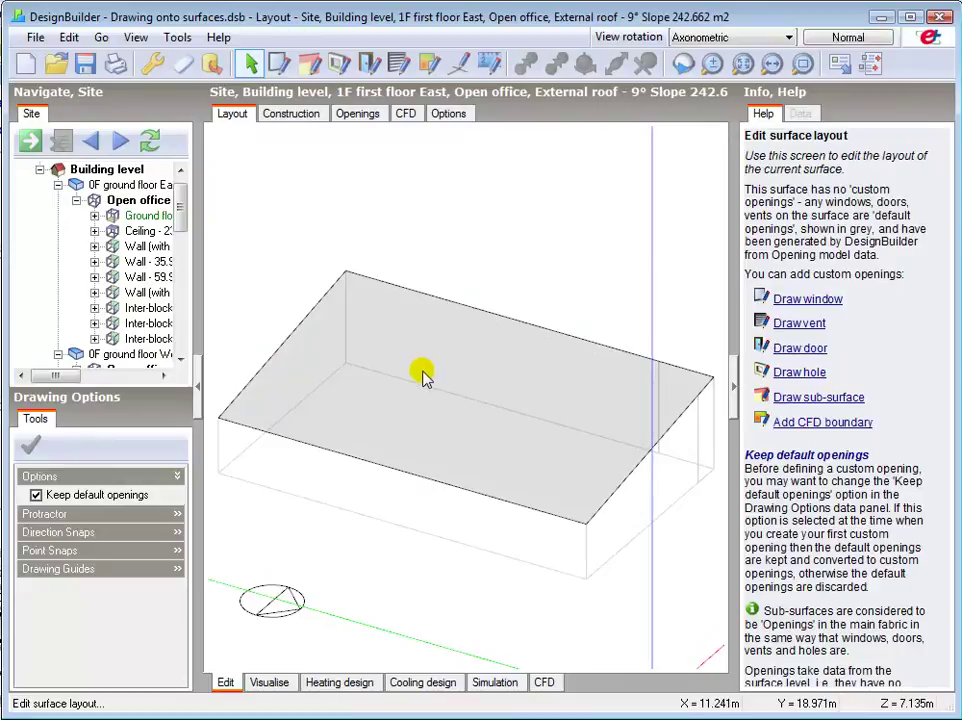
left_click(279, 63)
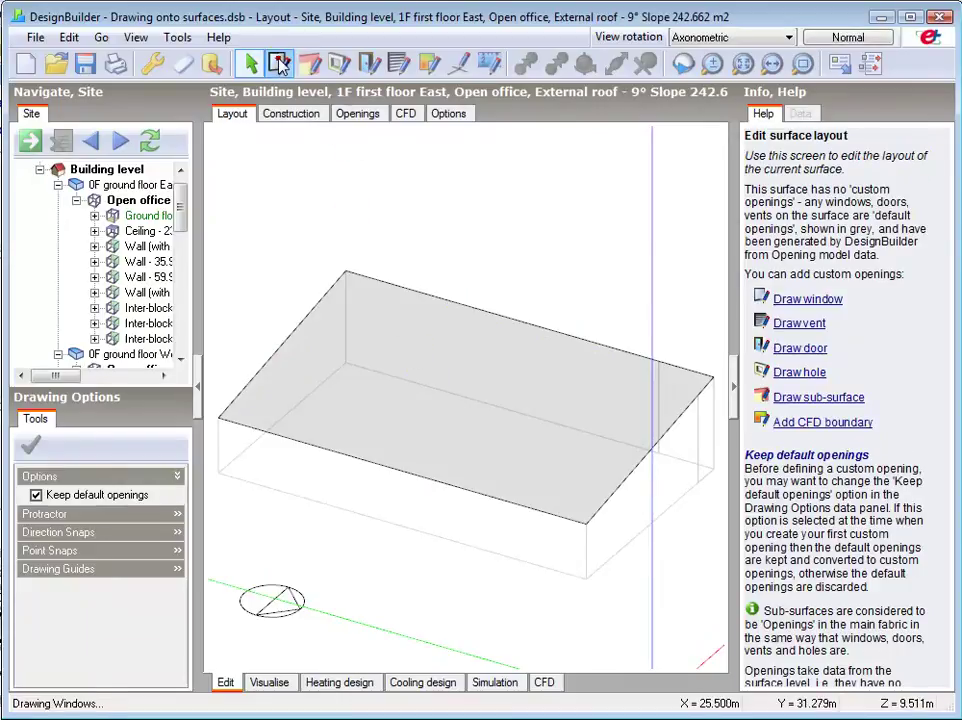
left_click(140, 495)
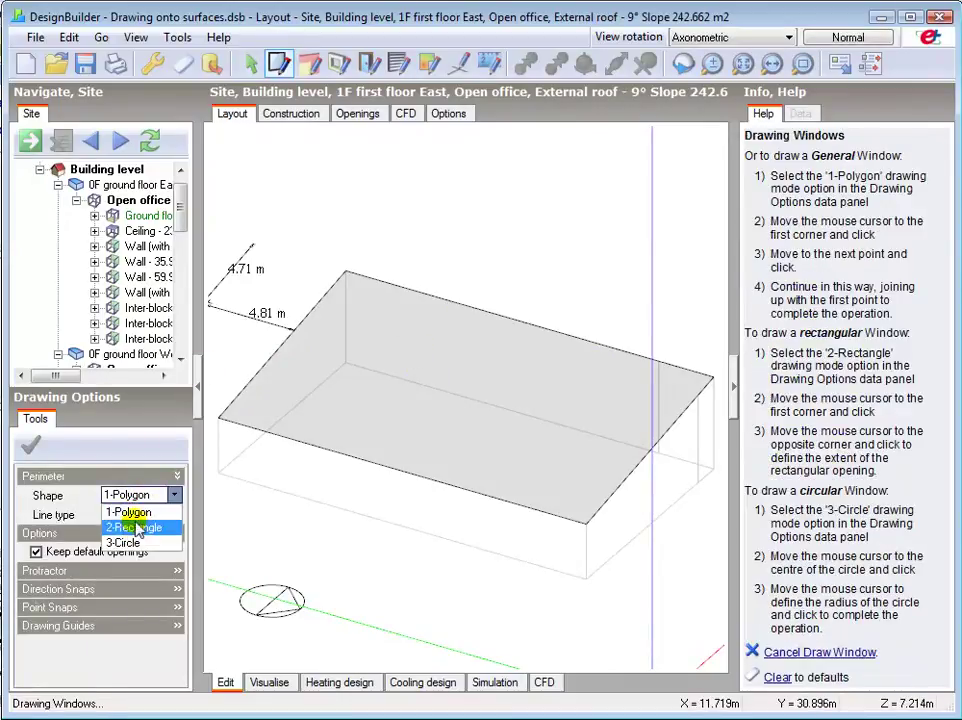
left_click(137, 528)
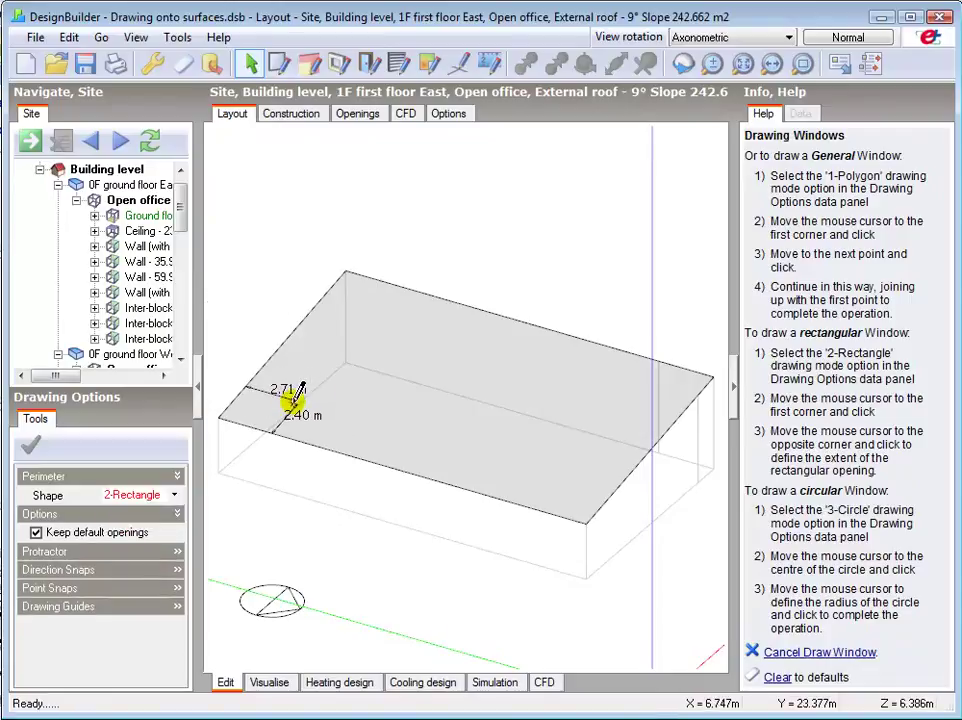
left_click(294, 400)
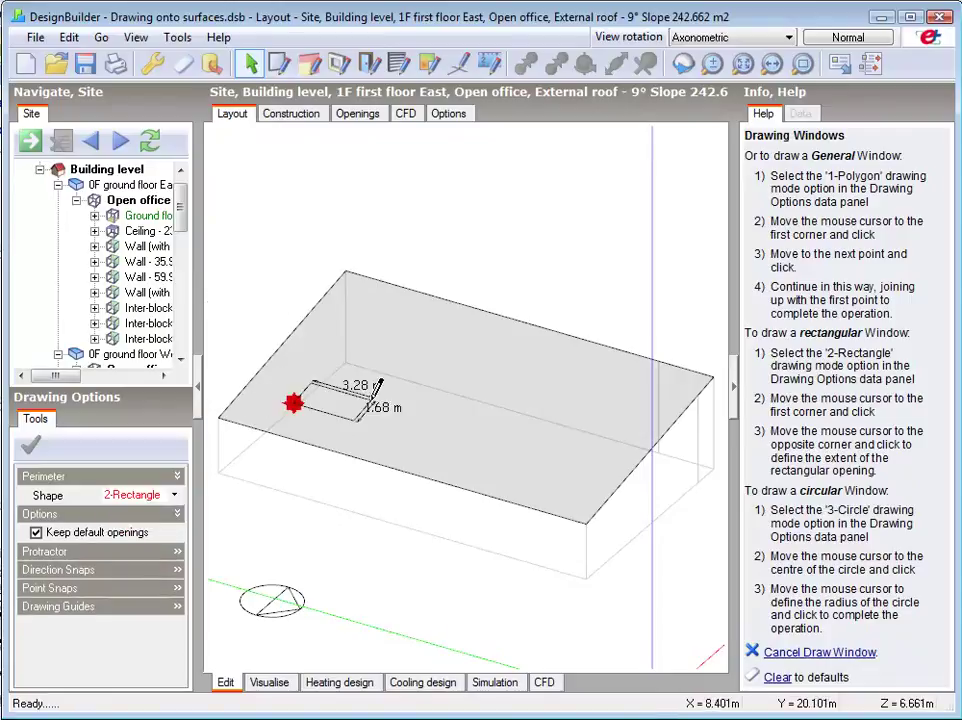
left_click(440, 334)
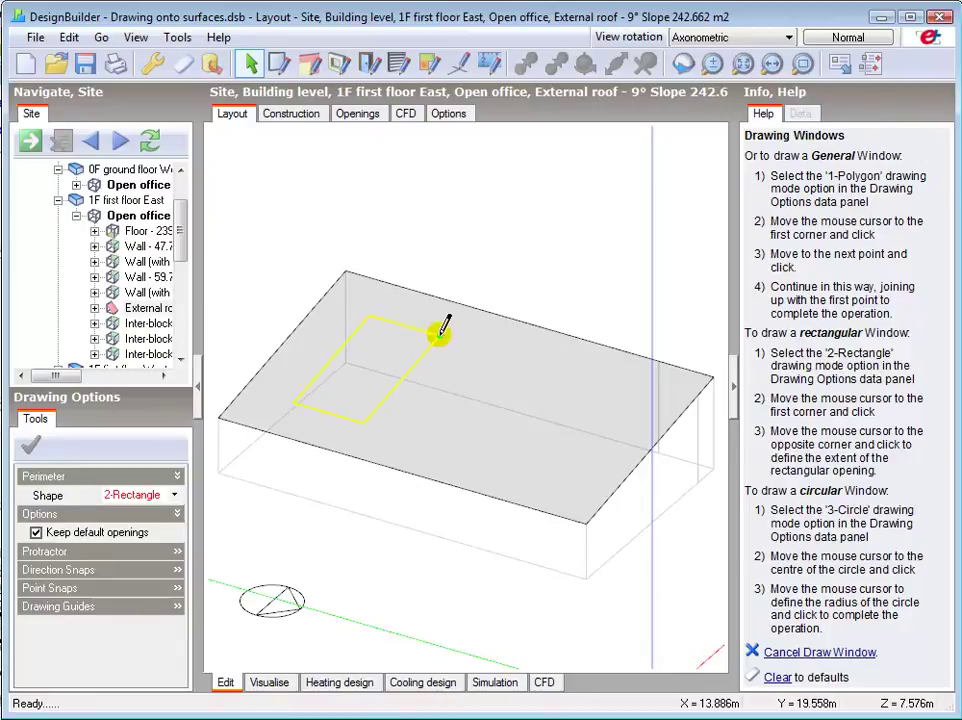
right_click(430, 328)
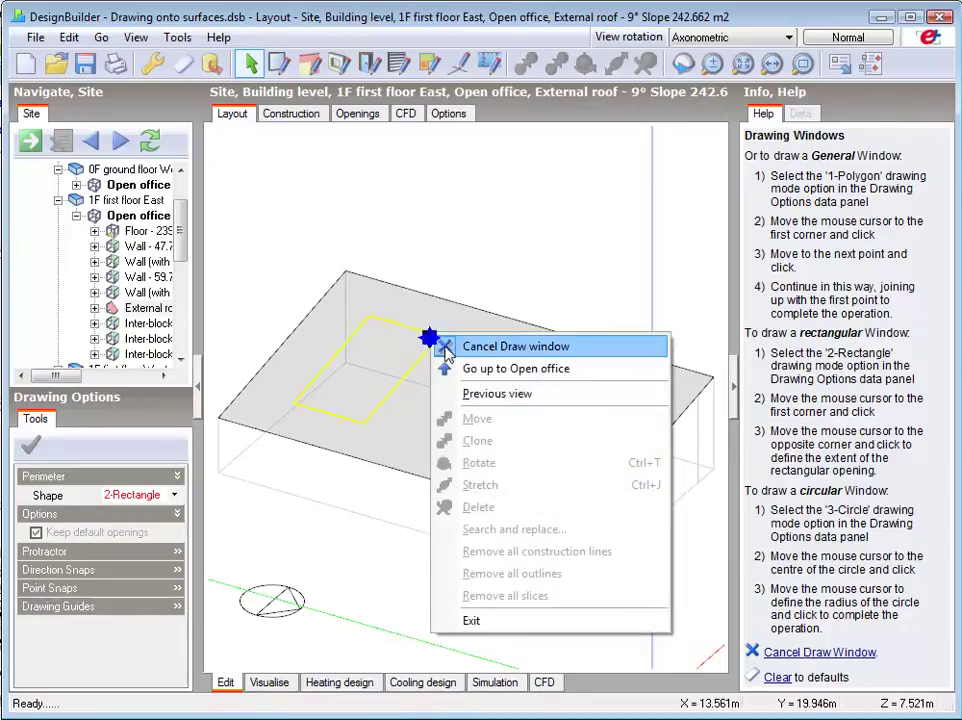
key("Escape")
key("Escape")
Clone the rooflight further along the roof, then return to the building level.
left_click(377, 358)
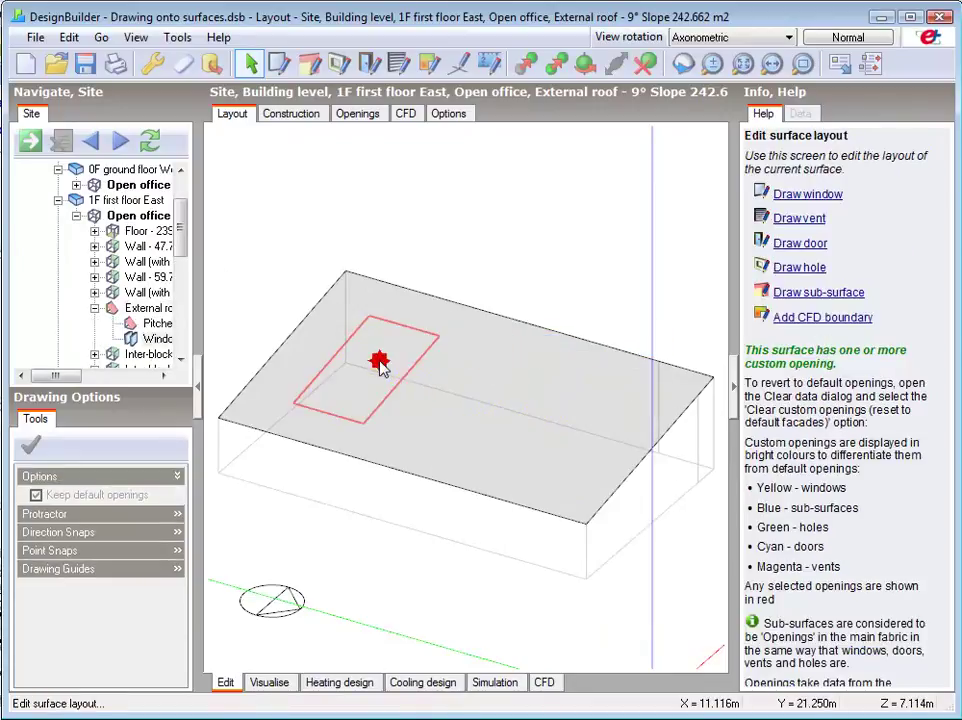
left_click(556, 64)
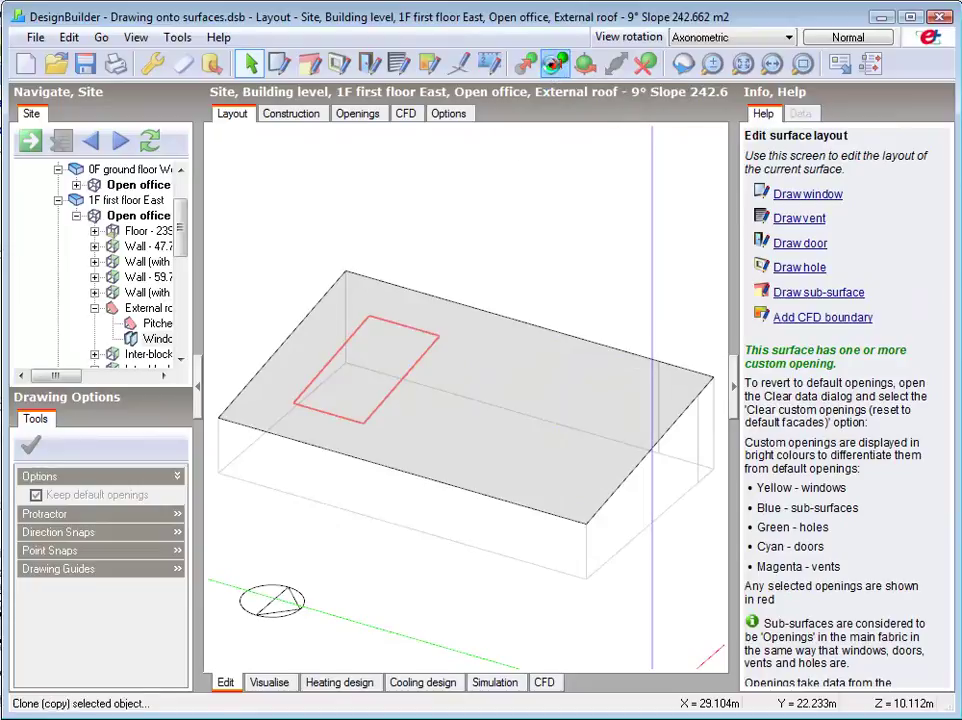
left_click(365, 421)
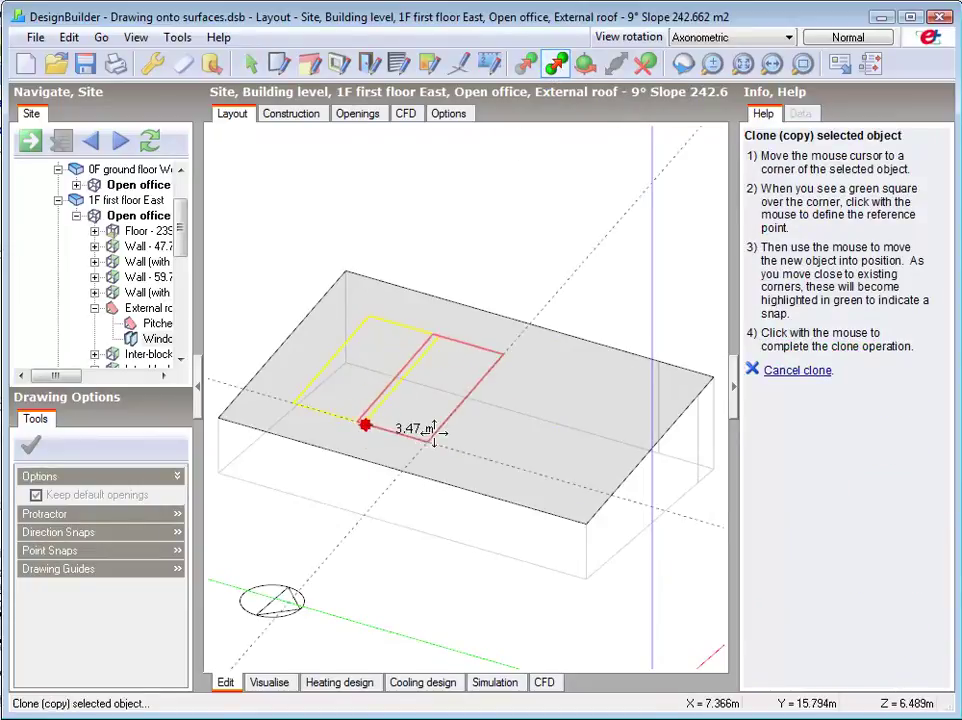
left_click(537, 465)
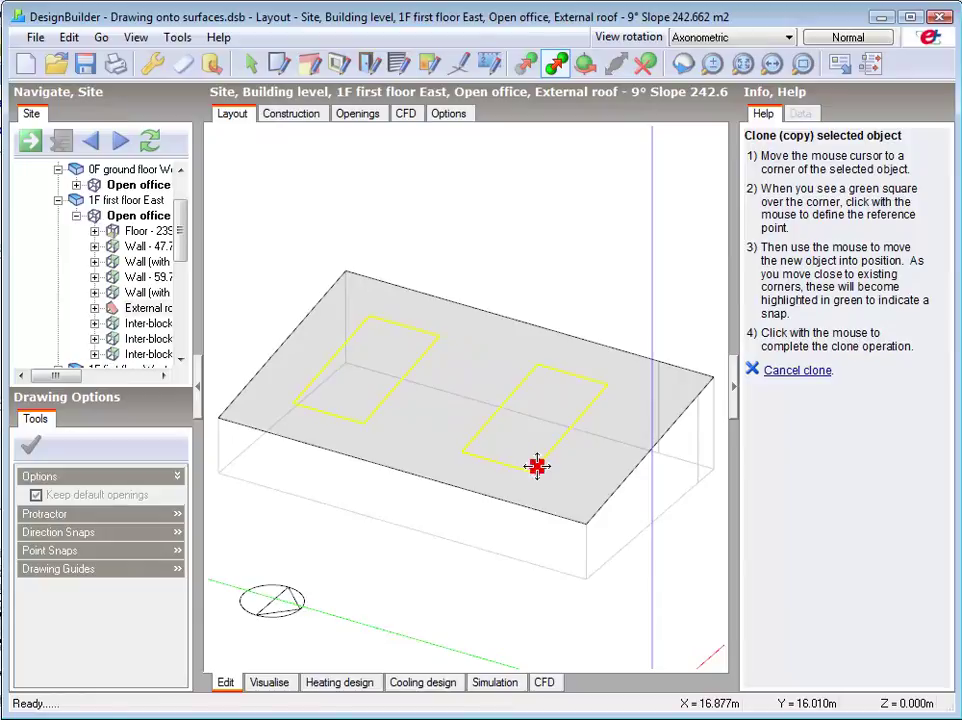
left_click_drag(180, 208, 183, 197)
left_click(90, 185)
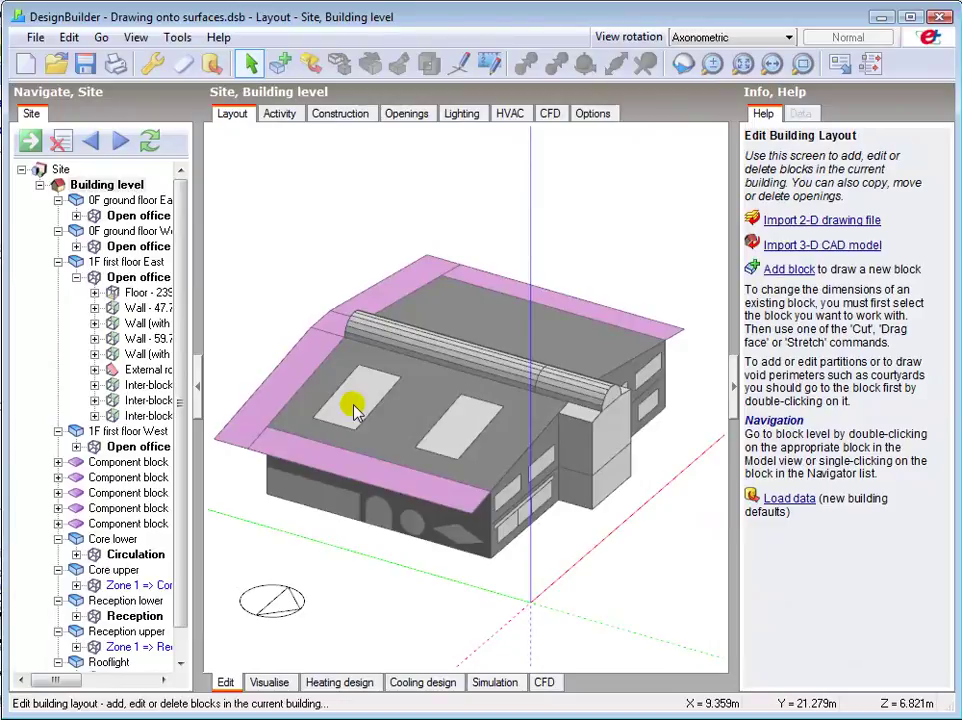
Select both rooflights and clone them onto the 1F first floor West roof.
left_click(352, 404)
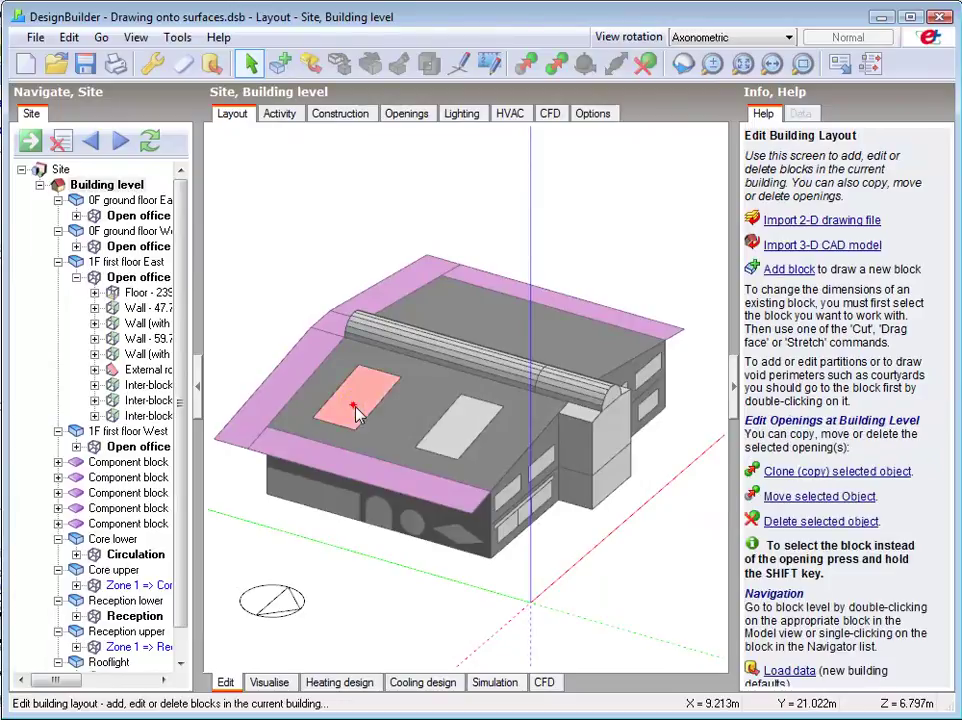
left_click(455, 436, "ctrl")
right_click(455, 437)
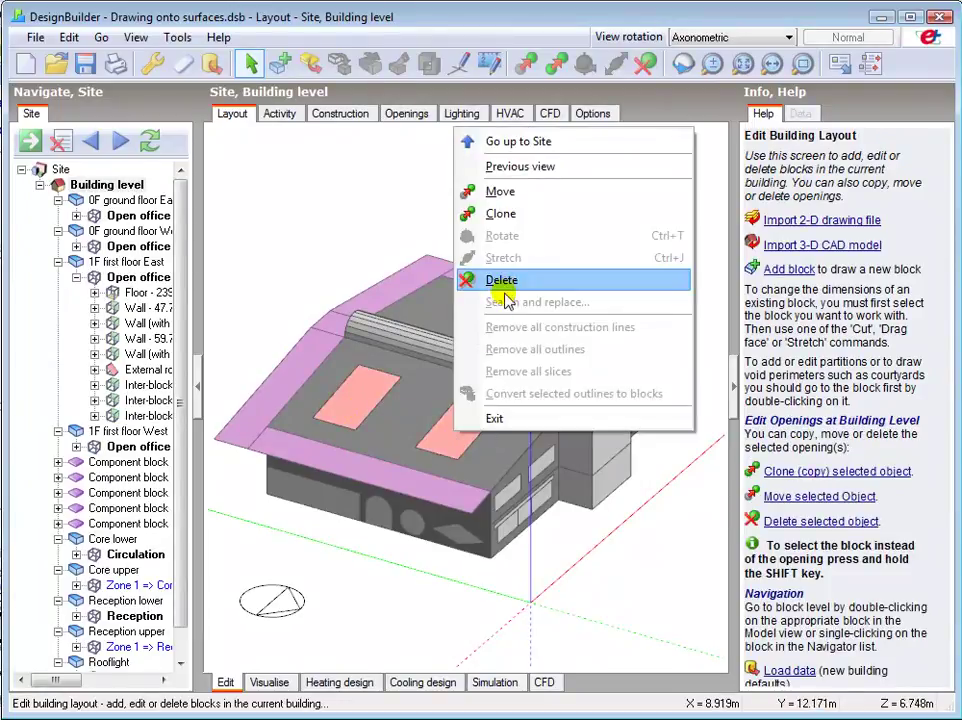
left_click(500, 213)
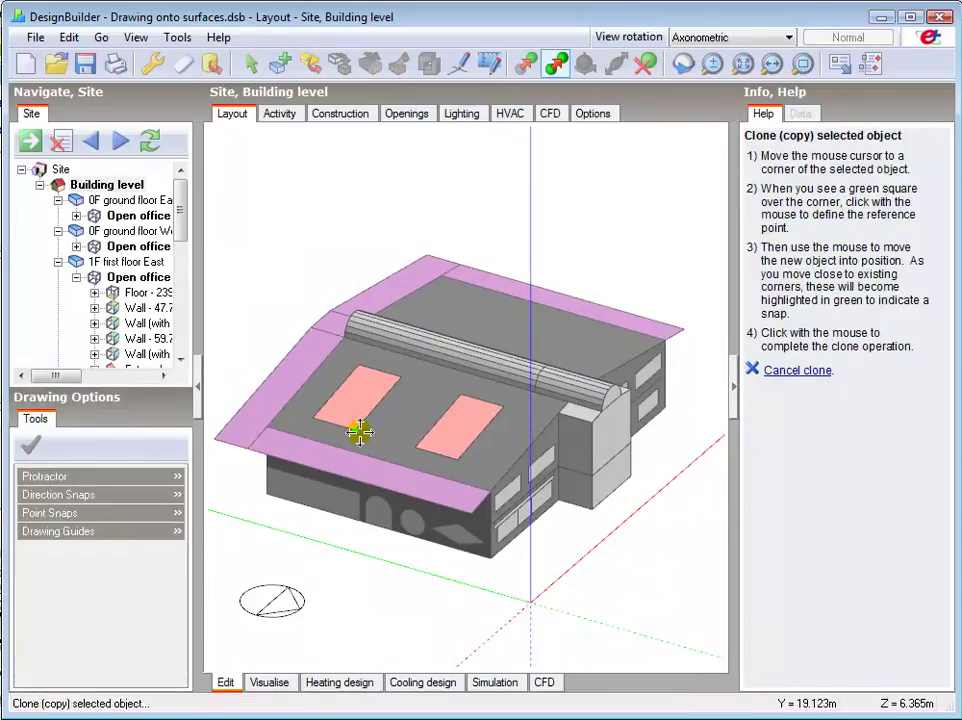
left_click(356, 426)
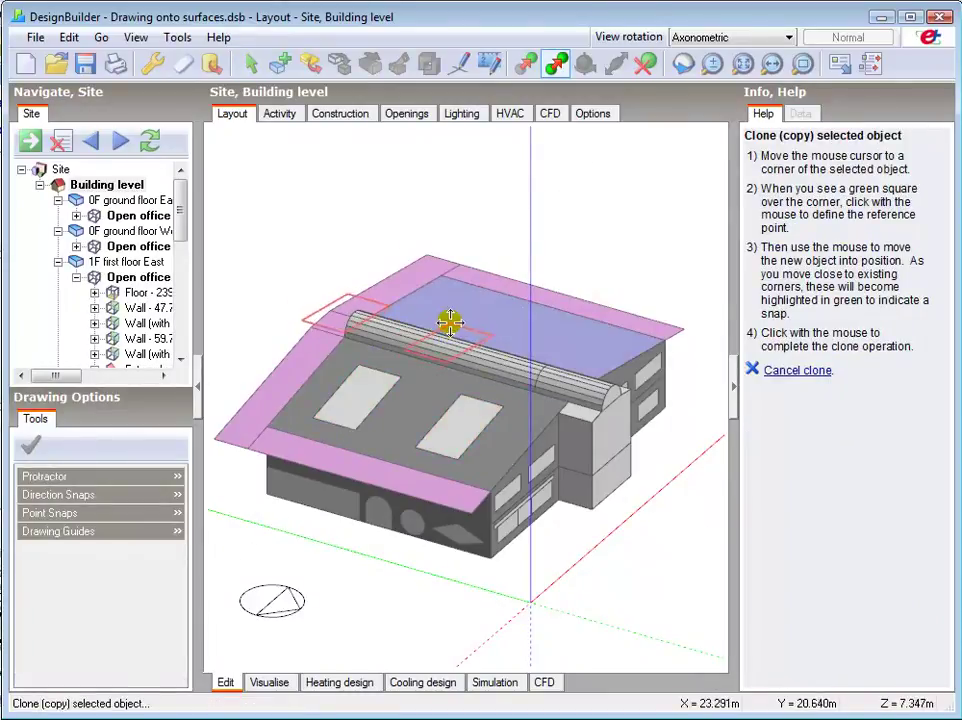
left_click(559, 317)
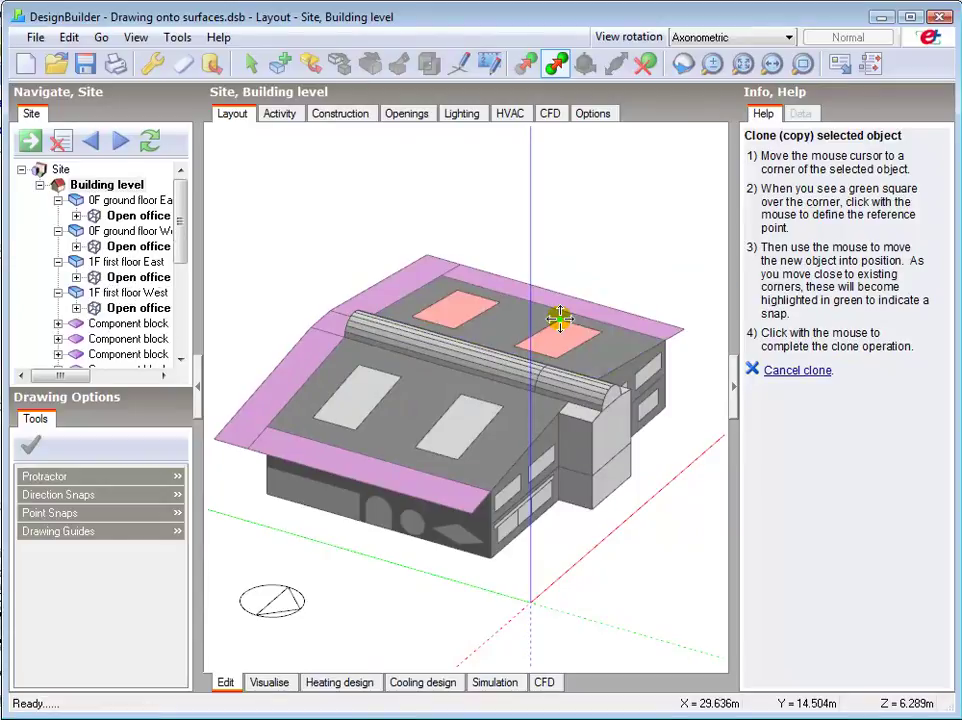
right_click(559, 318)
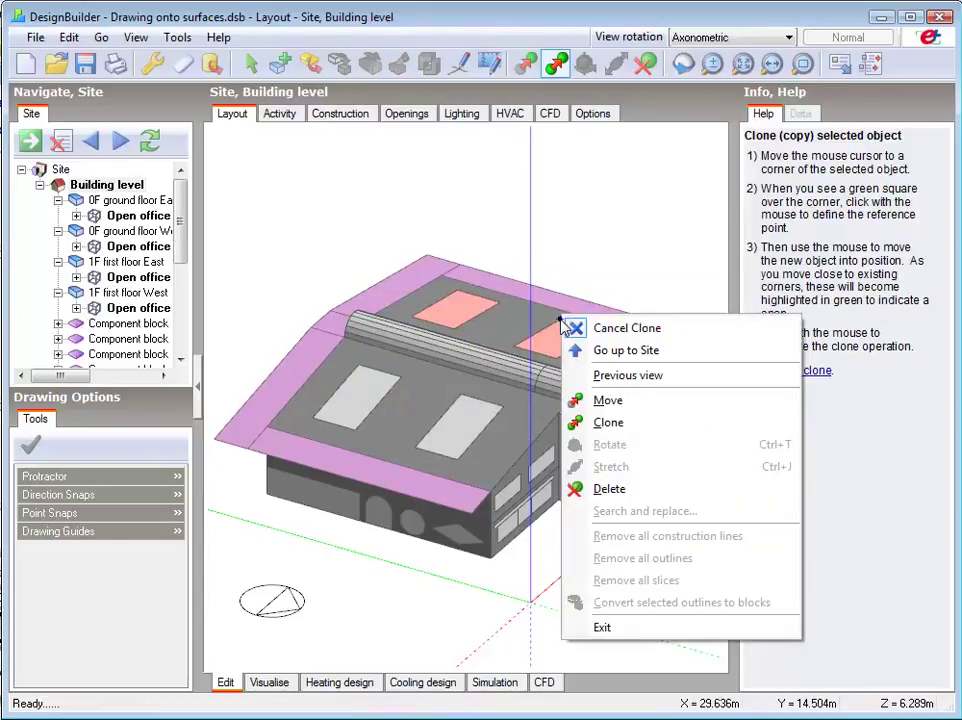
left_click(622, 327)
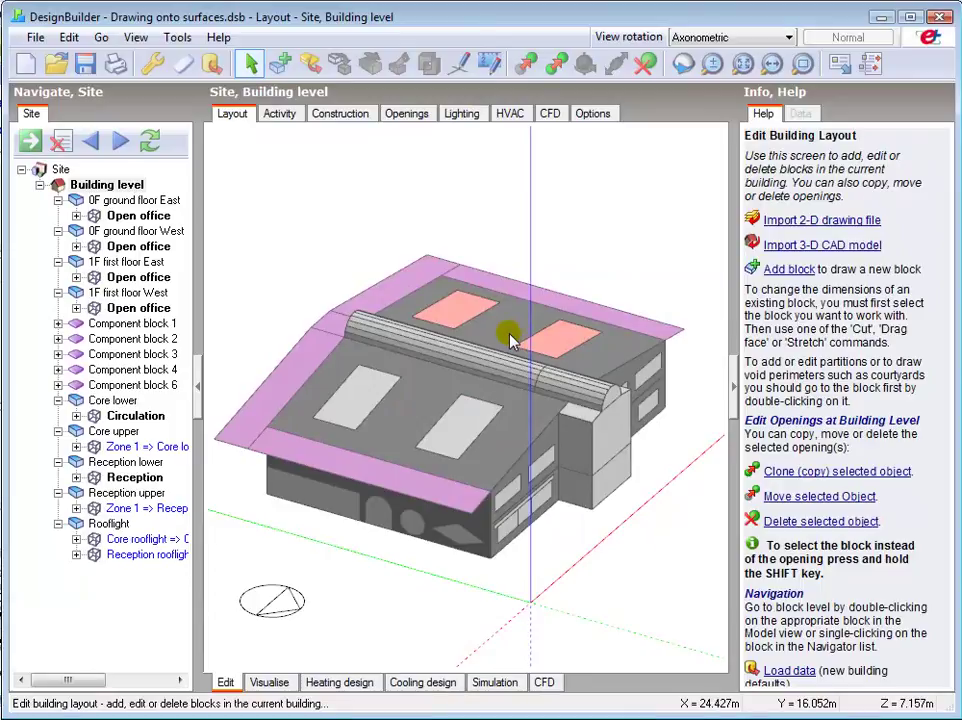